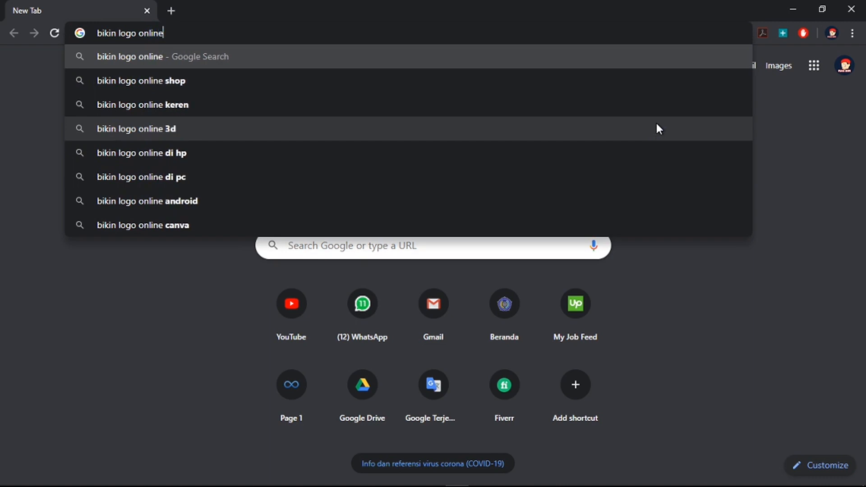
Step: Search Google for "bikin logo online" and open the GraphicSprings result
key("Return")
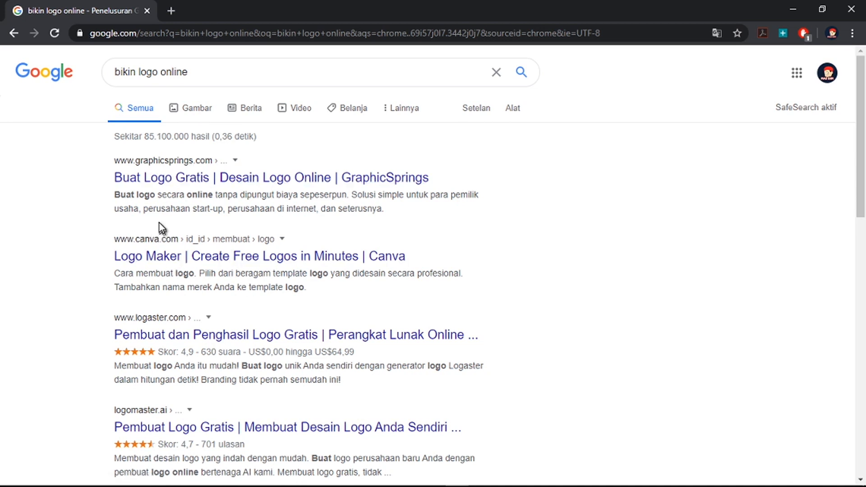
left_click(160, 187)
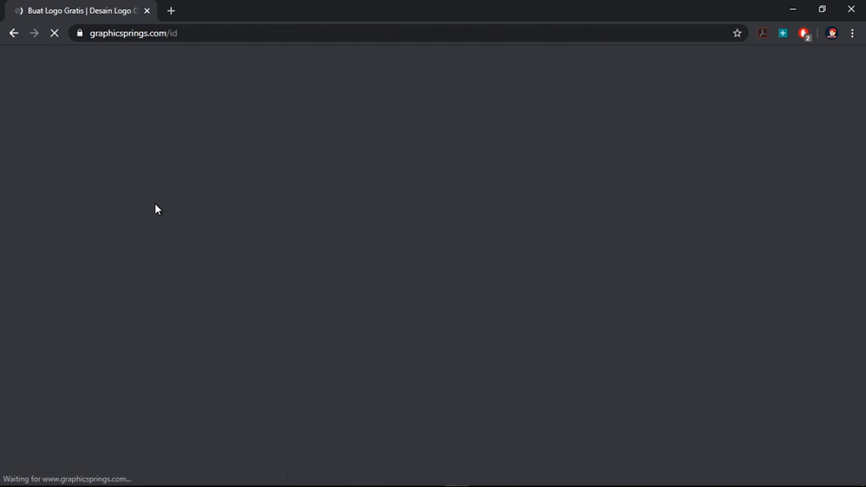
Step: Look through the GraphicSprings free logo page, including its how-it-works steps, features, design tips and FAQ
scroll(387, 259, "down", 4)
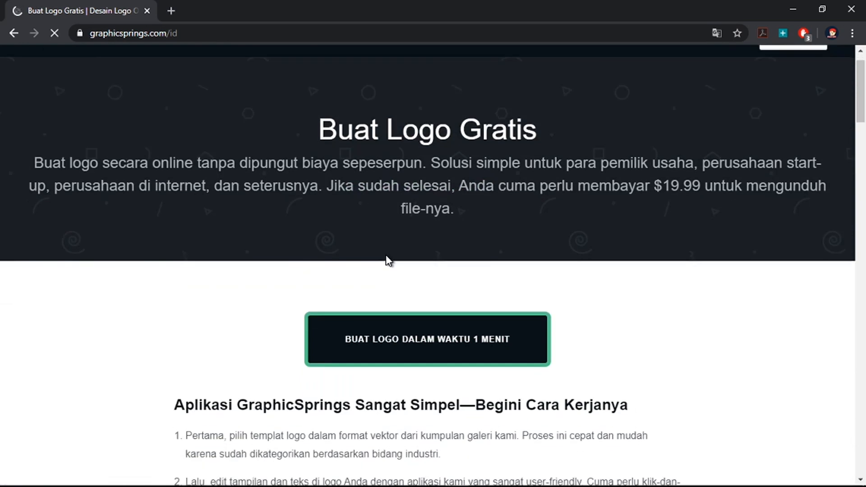
scroll(386, 261, "down", 9)
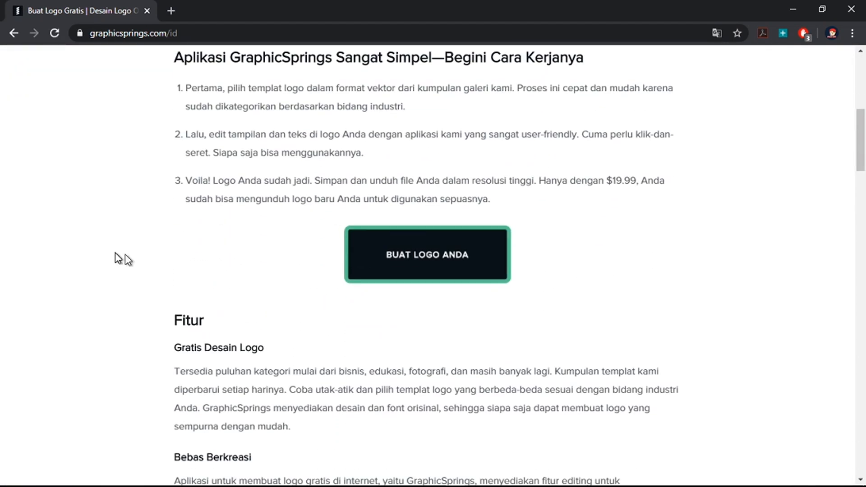
scroll(197, 257, "down", 11)
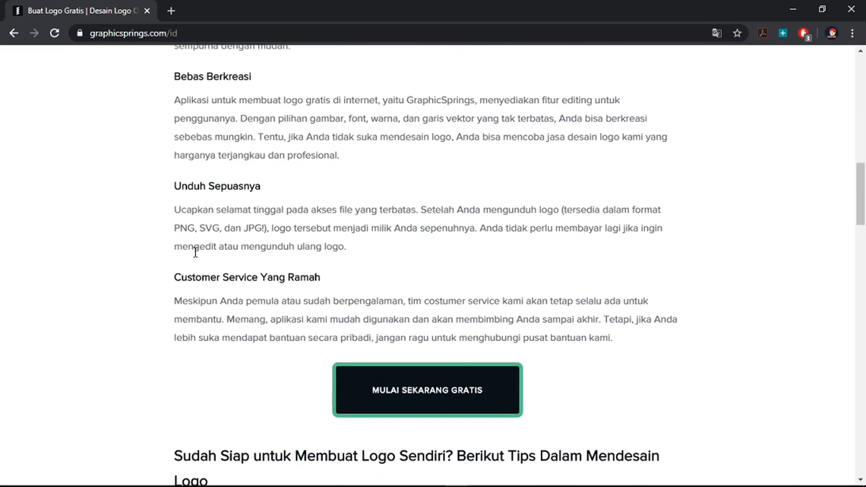
scroll(193, 255, "down", 6)
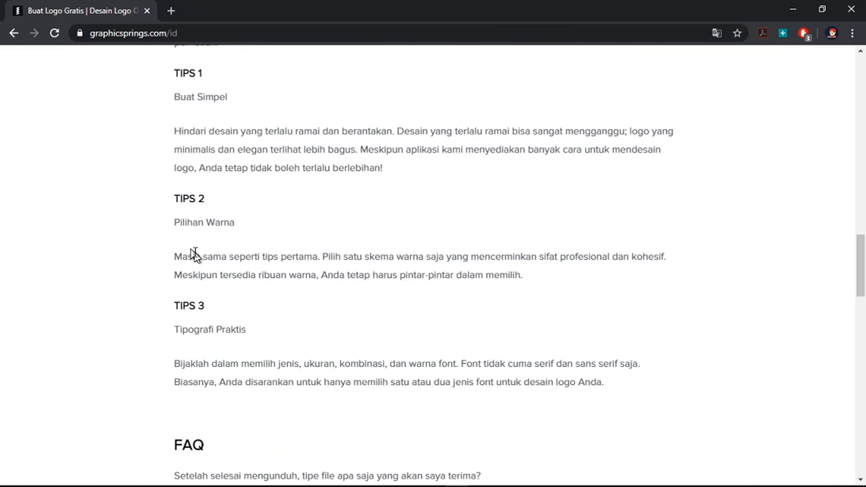
scroll(193, 254, "down", 3)
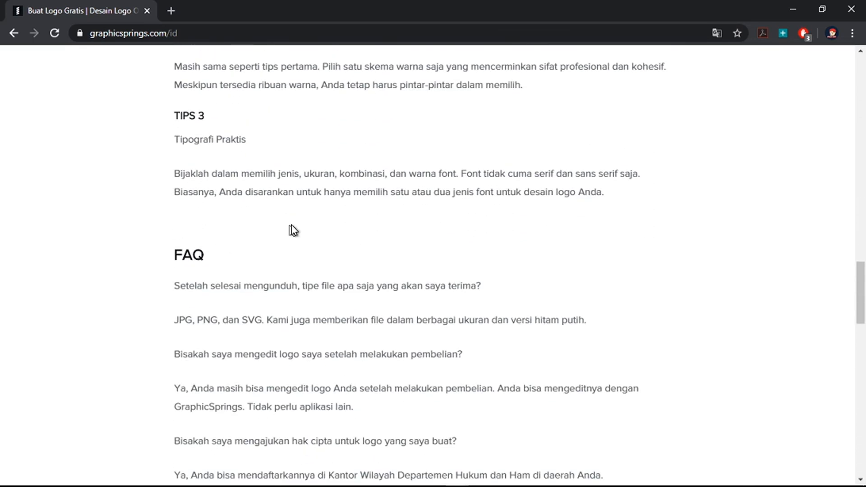
scroll(292, 226, "up", 13)
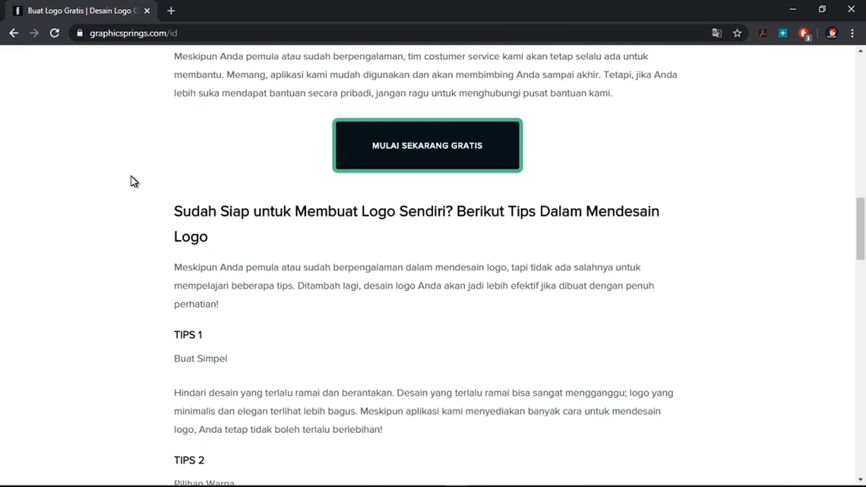
scroll(134, 181, "up", 13)
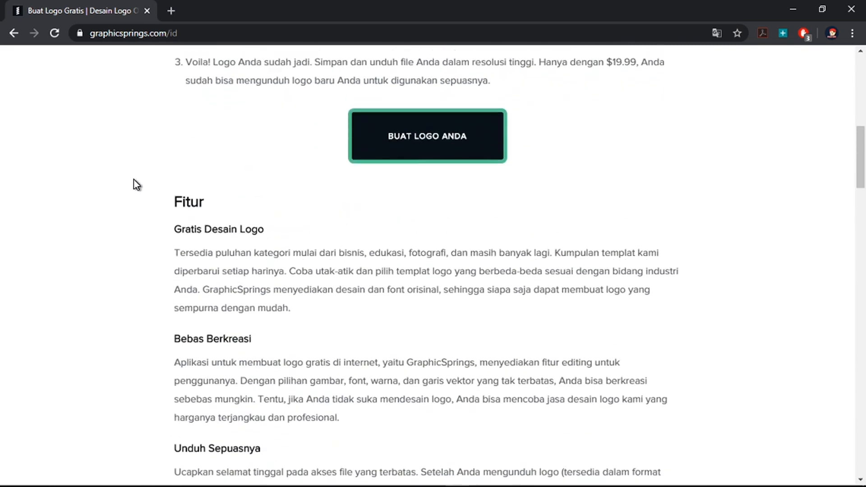
scroll(122, 169, "up", 3)
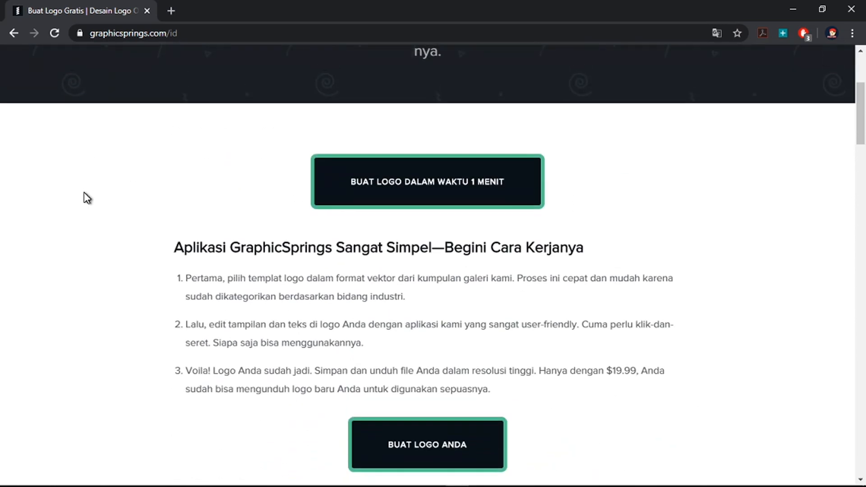
scroll(84, 198, "up", 3)
scroll(43, 112, "down", 2)
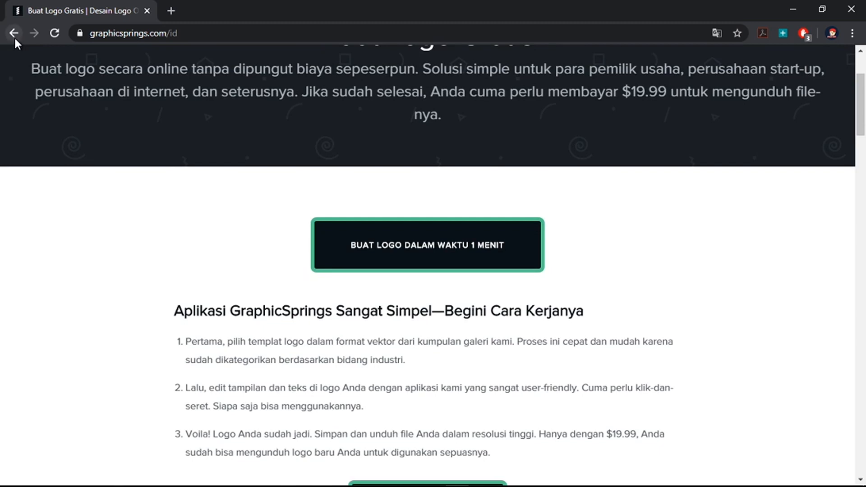
scroll(80, 133, "up", 3)
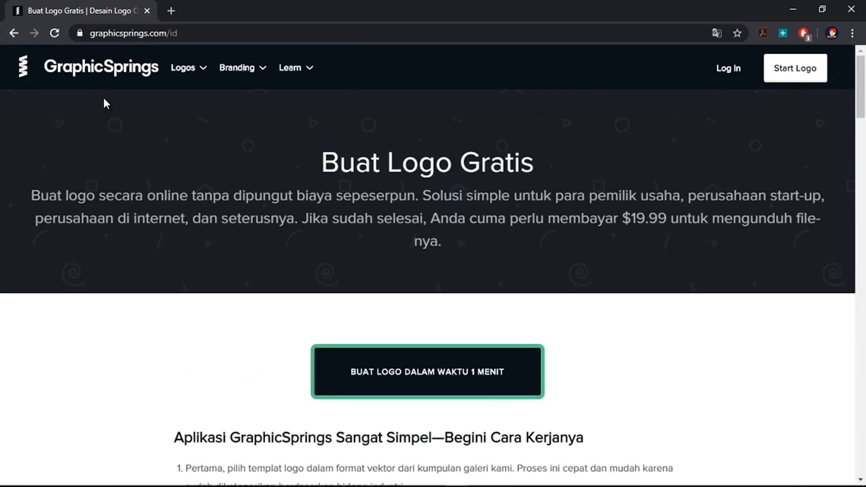
Step: Return to the search results, open Canva's Logo Maker page and look through its introduction
left_click(12, 34)
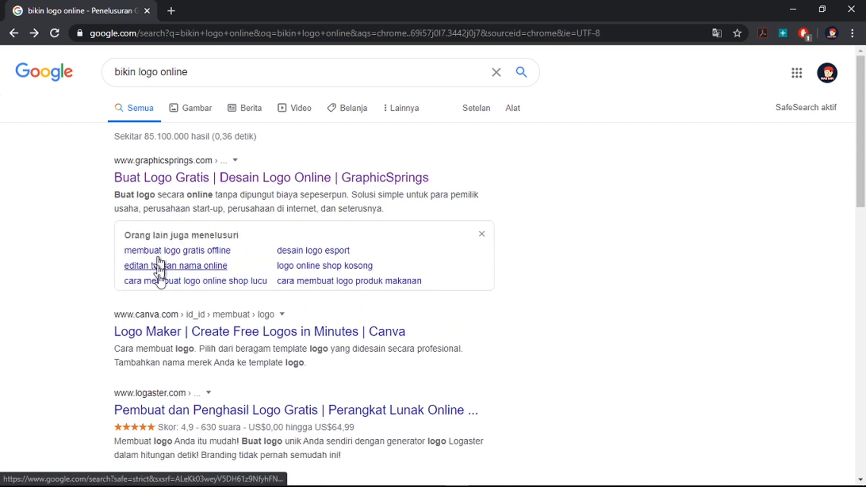
left_click(174, 320)
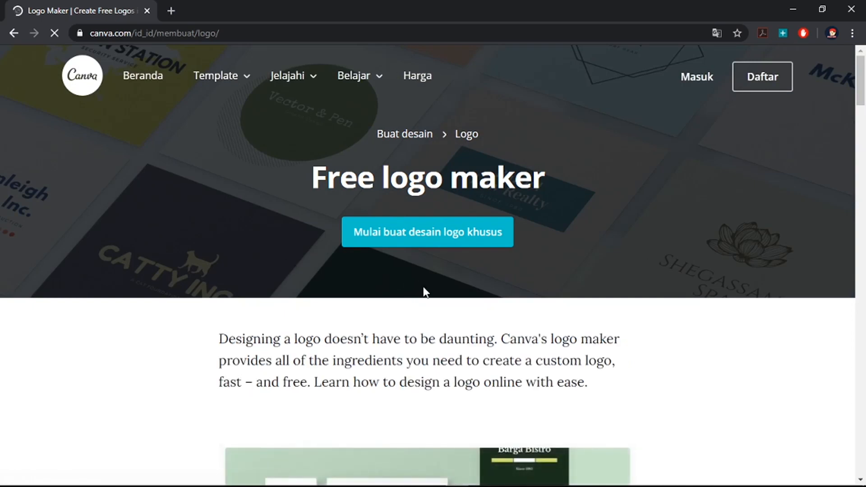
scroll(424, 291, "down", 5)
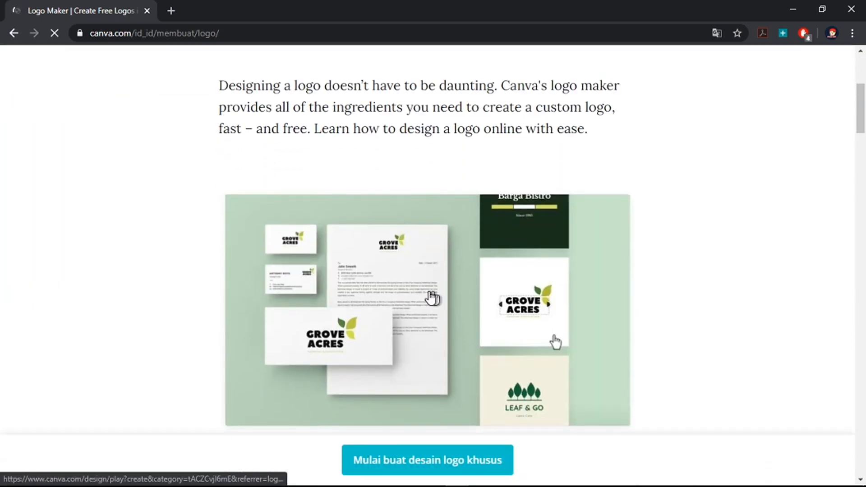
scroll(431, 298, "down", 1)
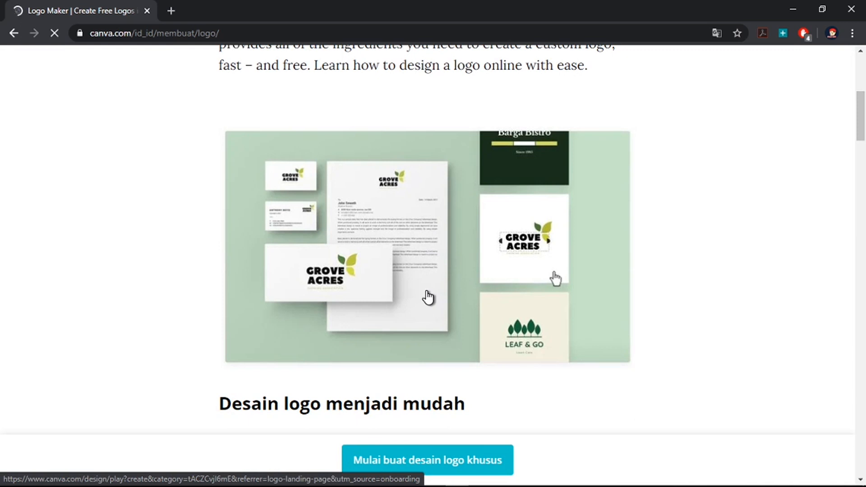
scroll(428, 297, "down", 1)
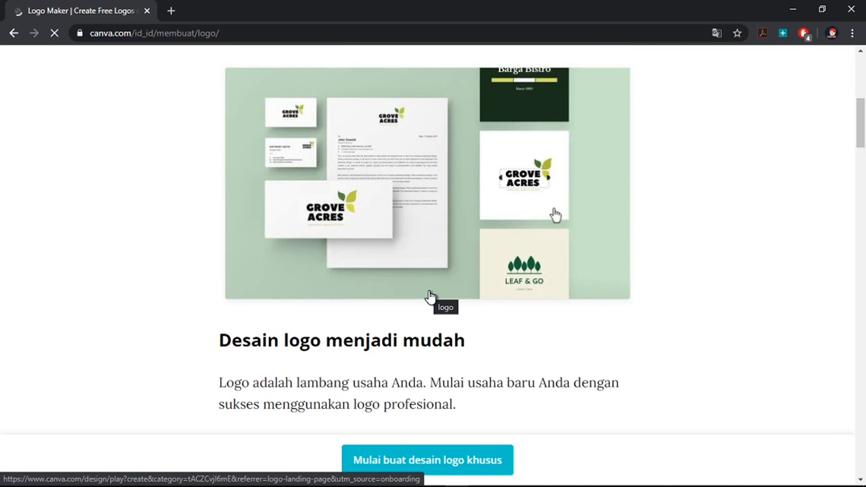
scroll(431, 297, "down", 4)
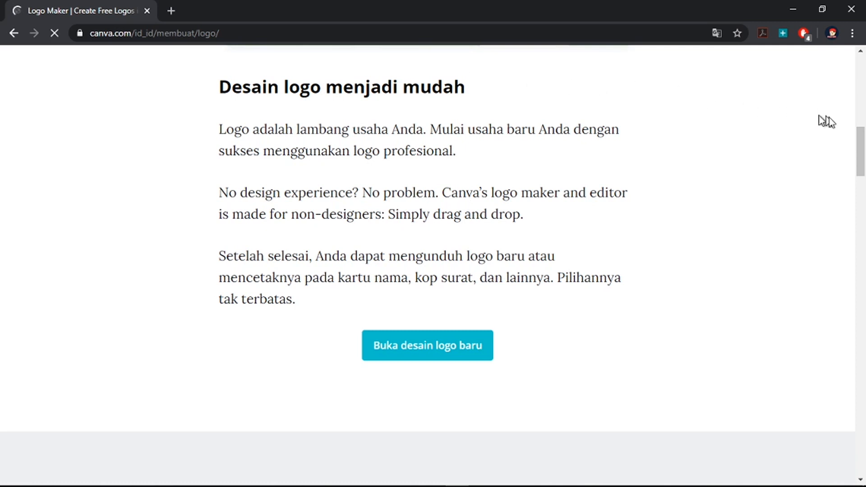
left_click_drag(860, 151, 862, 72)
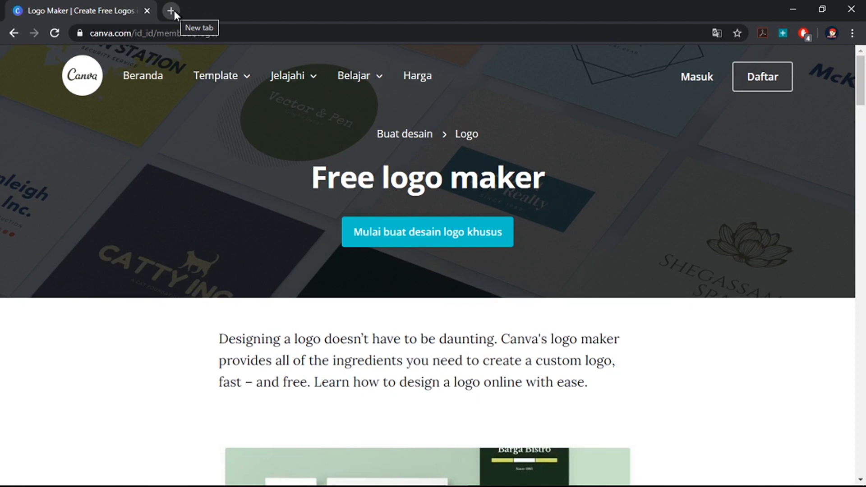
Step: Search Google in a new tab for "muslimah hijab vector" and show the image results
left_click(174, 10)
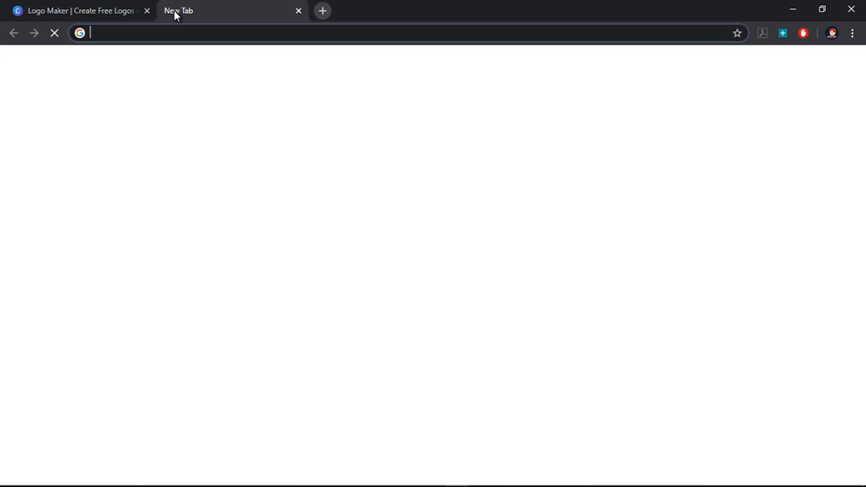
type("muslimah hj")
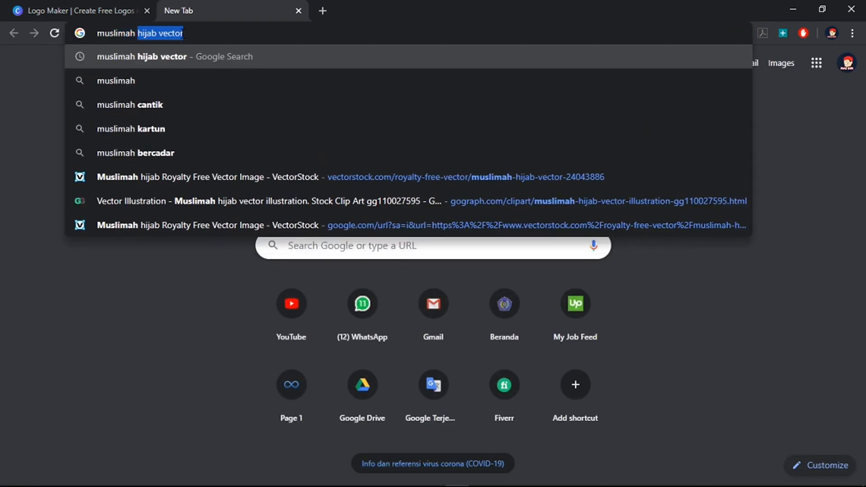
key("BackSpace")
type("ijab")
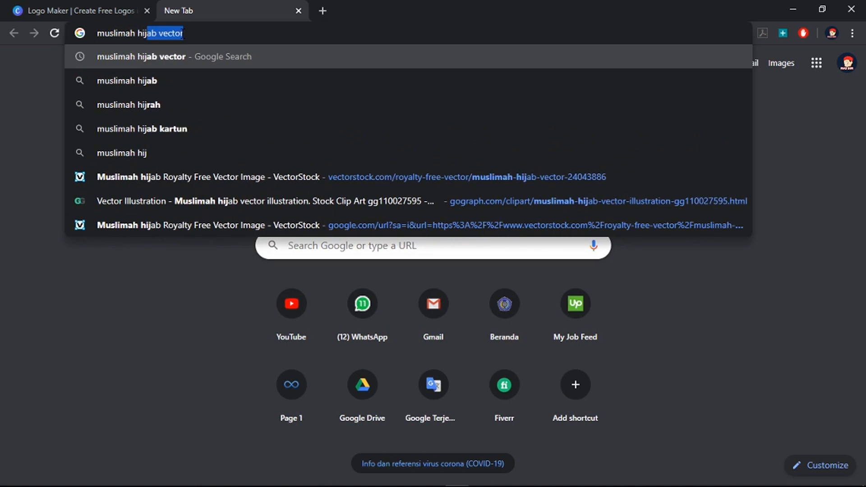
type(" vector")
key("Return")
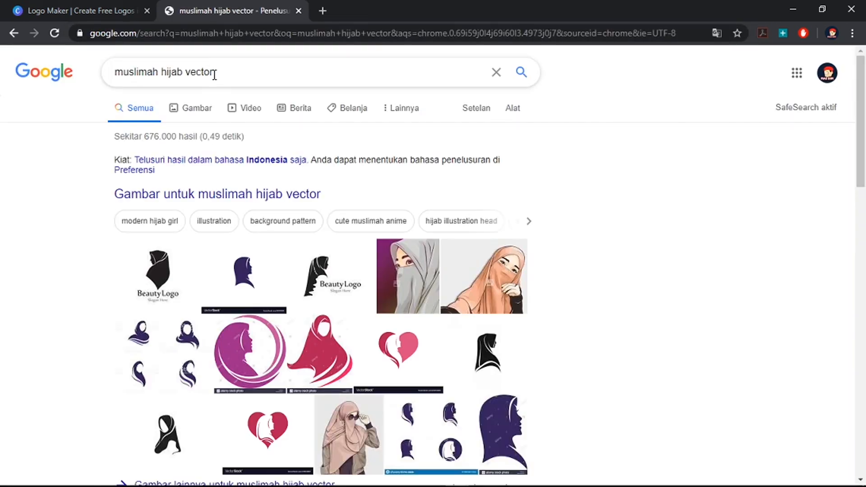
left_click(201, 113)
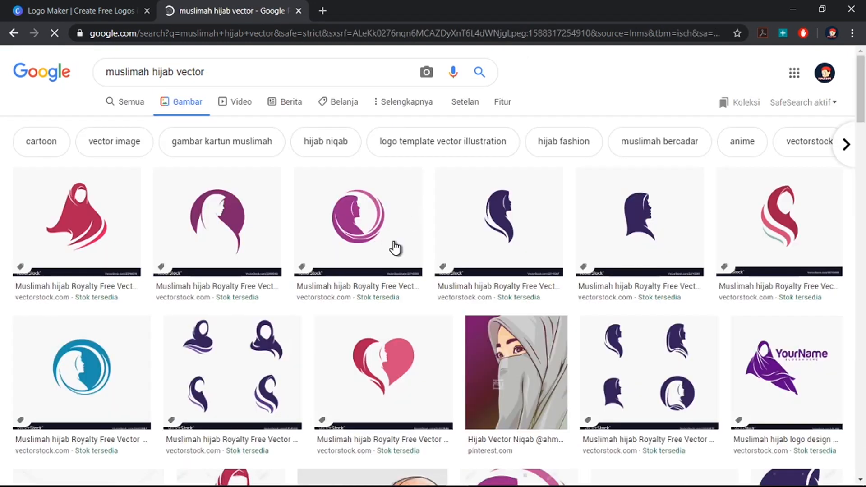
Step: Browse the hijab image results and open the heart-shaped Muslimah hijab vector's page on VectorStock
scroll(394, 248, "down", 3)
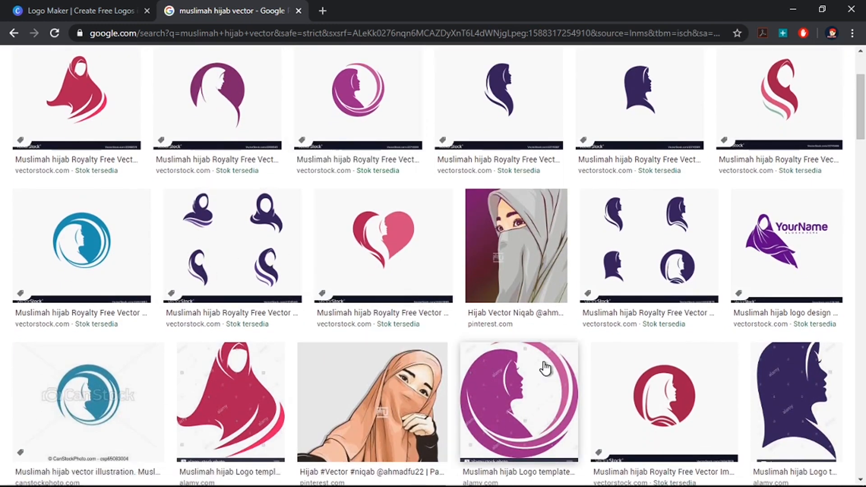
scroll(540, 359, "down", 2)
scroll(536, 357, "down", 3)
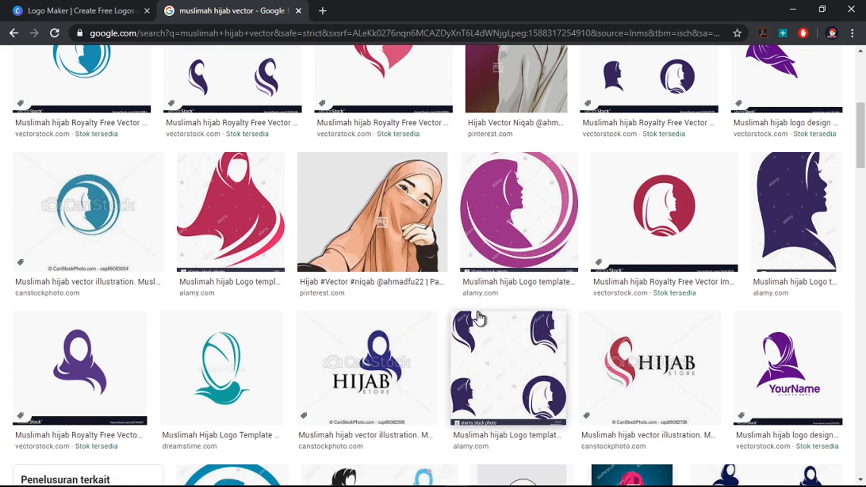
scroll(245, 351, "down", 2)
scroll(246, 343, "up", 3)
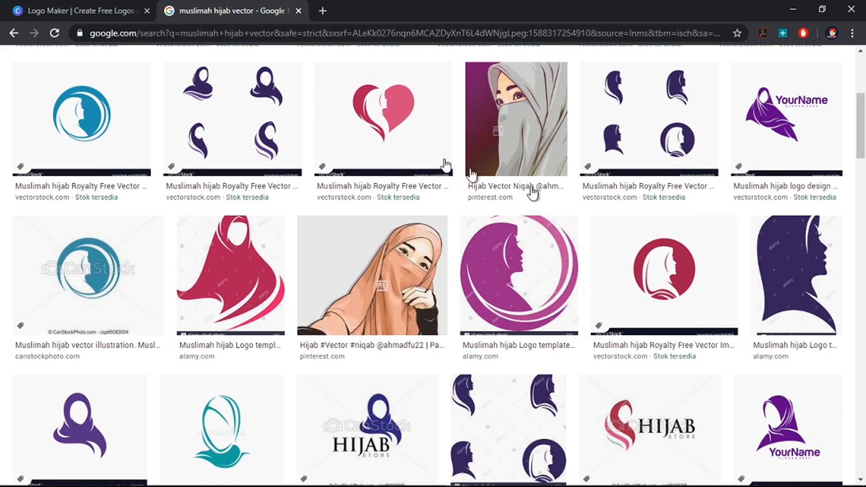
scroll(397, 144, "up", 2)
scroll(401, 182, "up", 2)
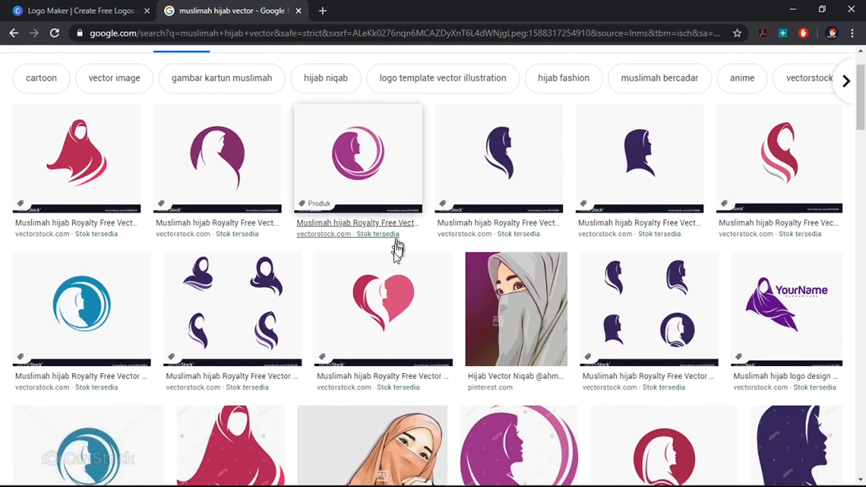
left_click(389, 293)
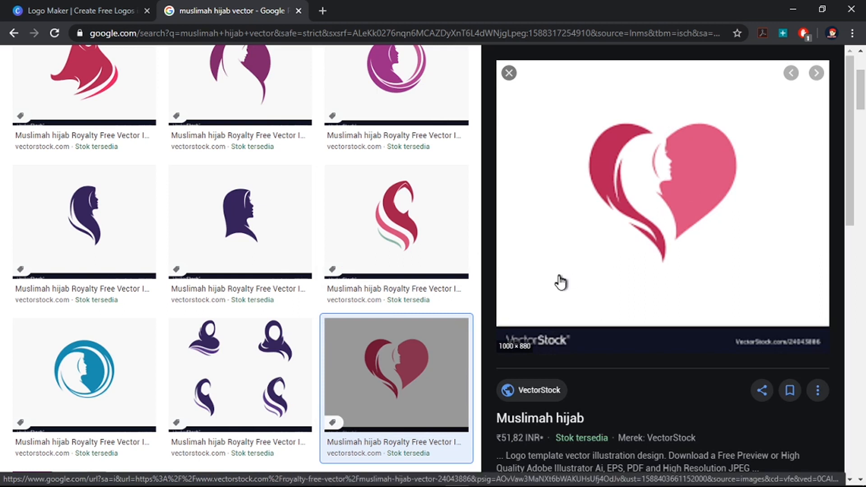
left_click(376, 444)
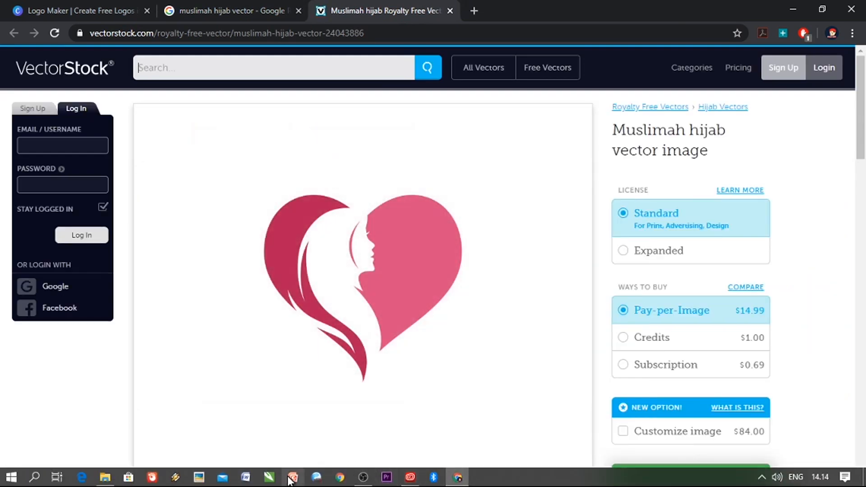
Step: Switch to CorelDRAW and examine the round Jilbab Ecoprint logo and its lettering up close
left_click(274, 479)
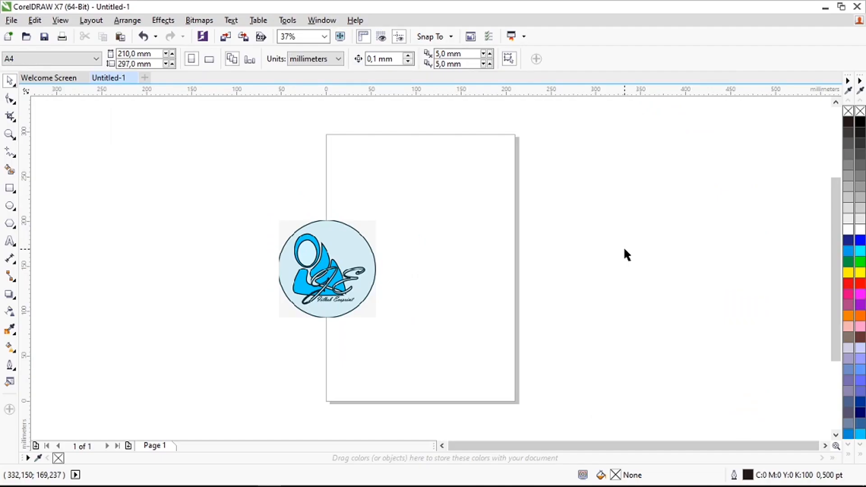
scroll(625, 250, "up", 1)
scroll(624, 249, "down", 1)
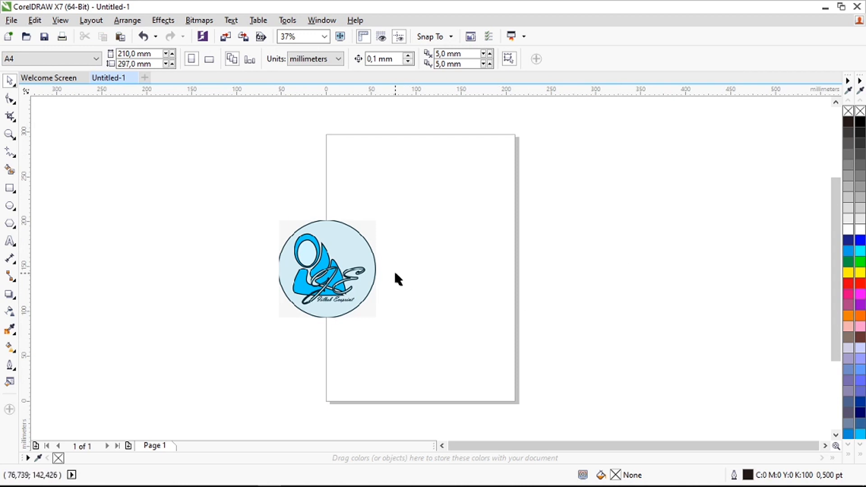
scroll(323, 282, "up", 2)
scroll(323, 281, "down", 1)
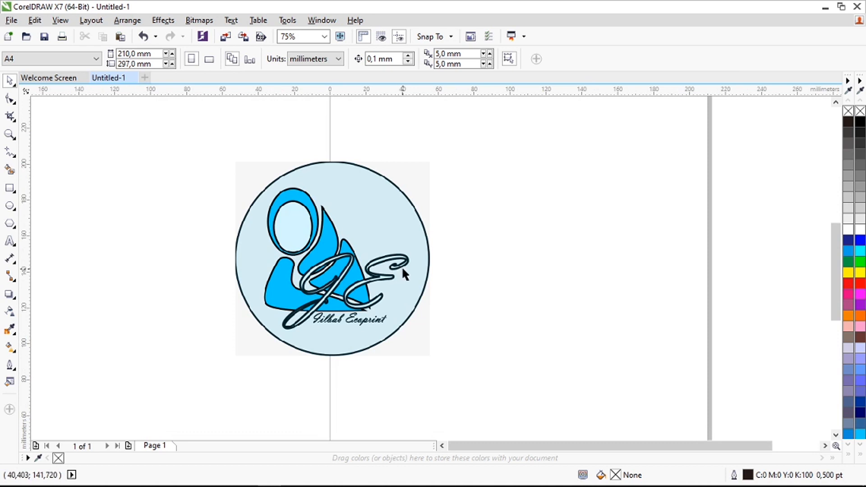
scroll(321, 326, "up", 1)
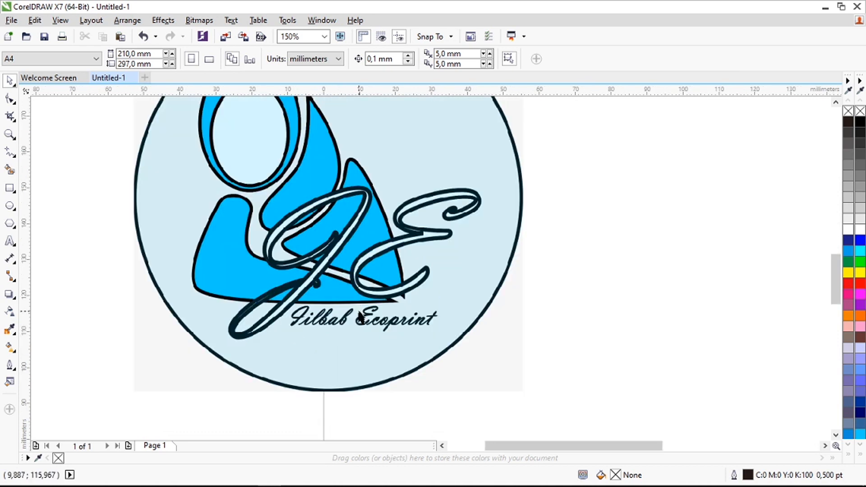
scroll(357, 325, "down", 1)
scroll(386, 272, "up", 1)
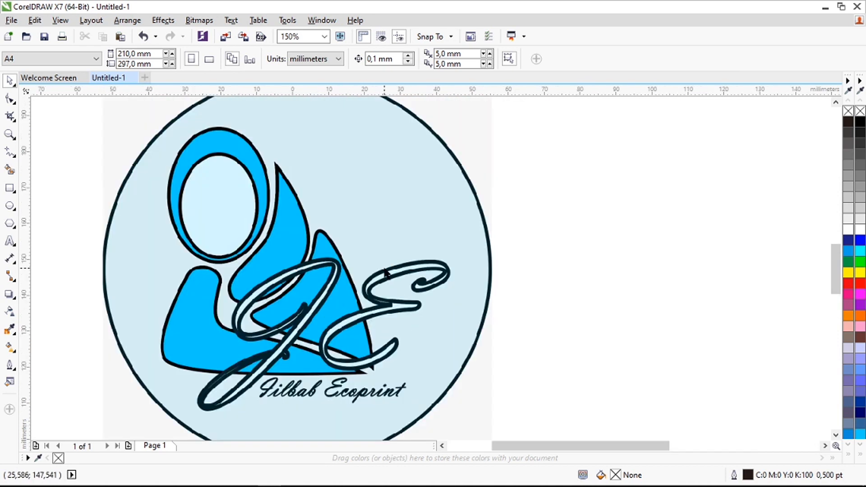
scroll(385, 273, "down", 1)
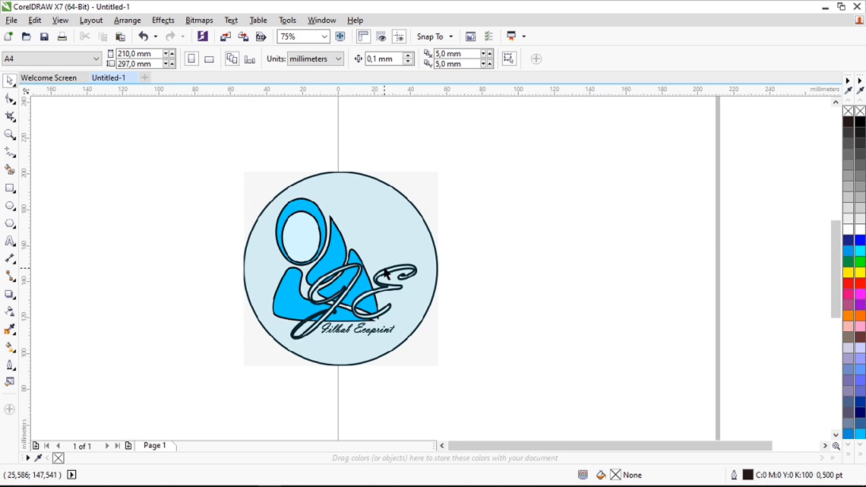
scroll(349, 224, "down", 1)
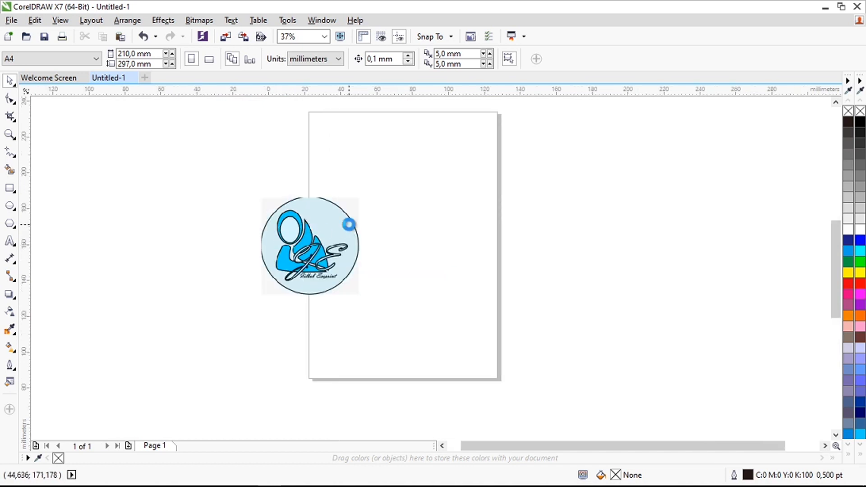
scroll(349, 224, "up", 2)
scroll(343, 221, "down", 1)
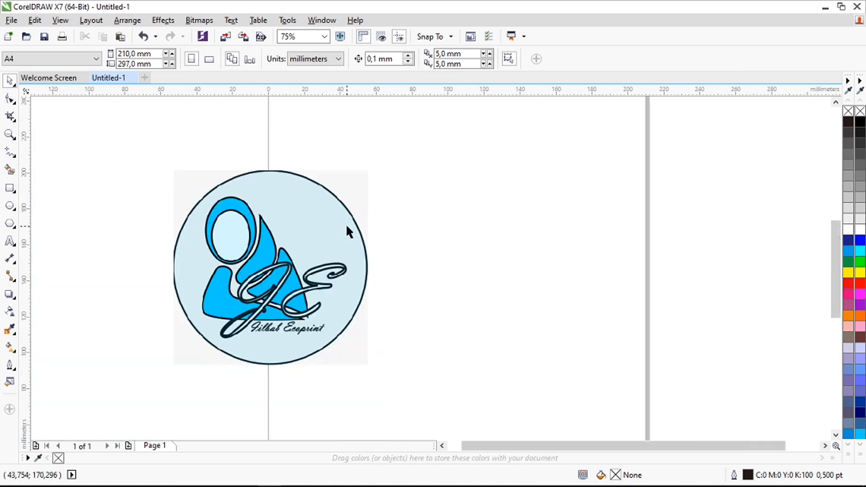
scroll(261, 340, "up", 1)
Step: Paste the VectorStock page screenshot into the drawing and crop it to the pink heart-shaped hijab graphic
scroll(279, 309, "down", 2)
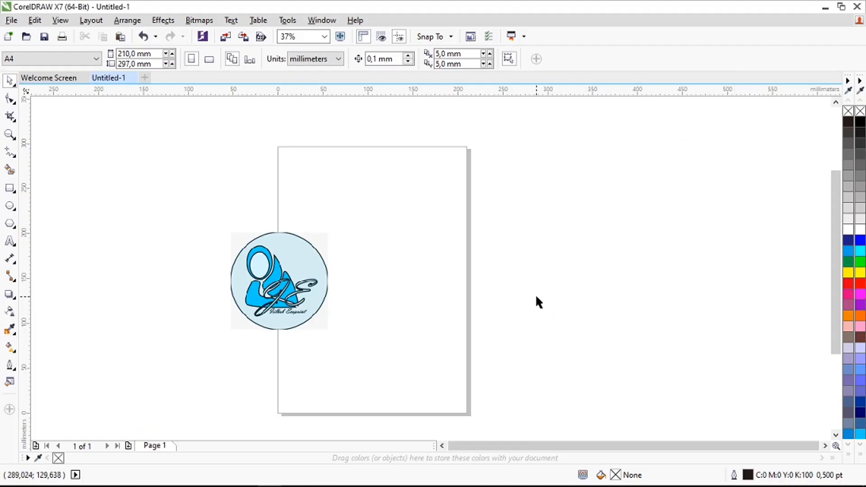
key("ctrl+v")
scroll(255, 212, "up", 1)
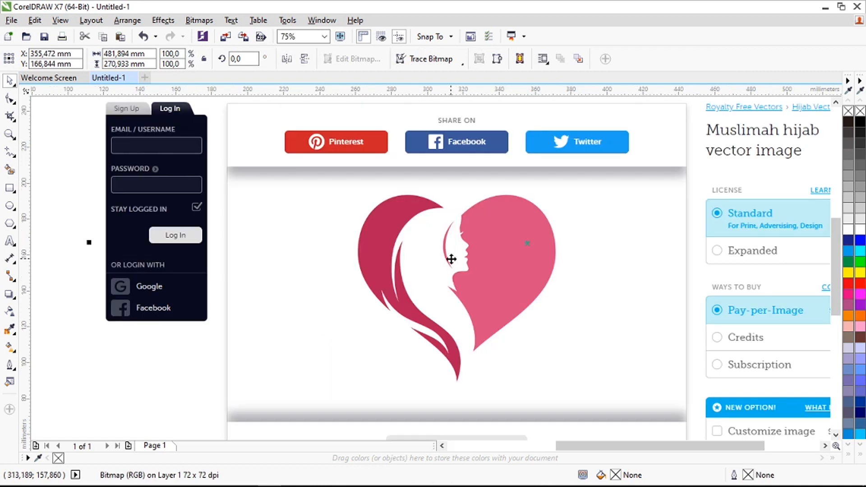
left_click(10, 116)
left_click_drag(346, 184, 567, 395)
double_click(531, 305)
scroll(531, 305, "down", 4)
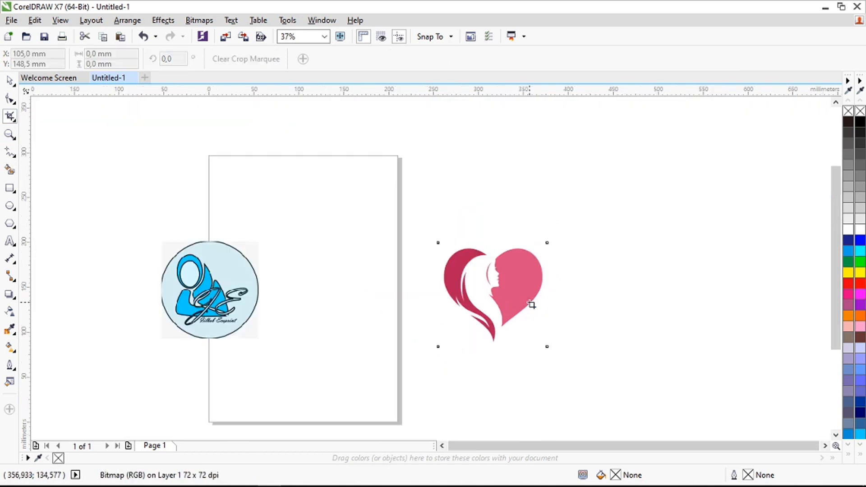
Step: Move the cropped heart bitmap onto the page, next to the round Jilbab Ecoprint logo
left_click(14, 84)
left_click(153, 128)
scroll(515, 302, "up", 3)
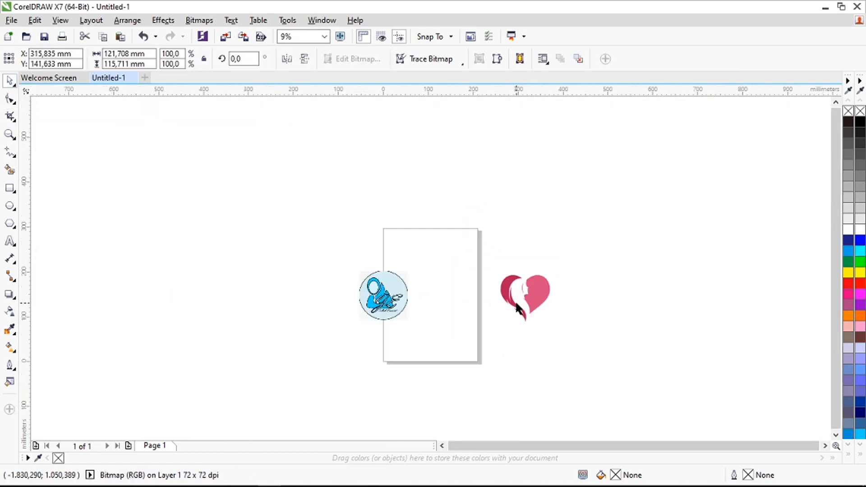
scroll(498, 287, "down", 1)
left_click_drag(547, 272, 400, 272)
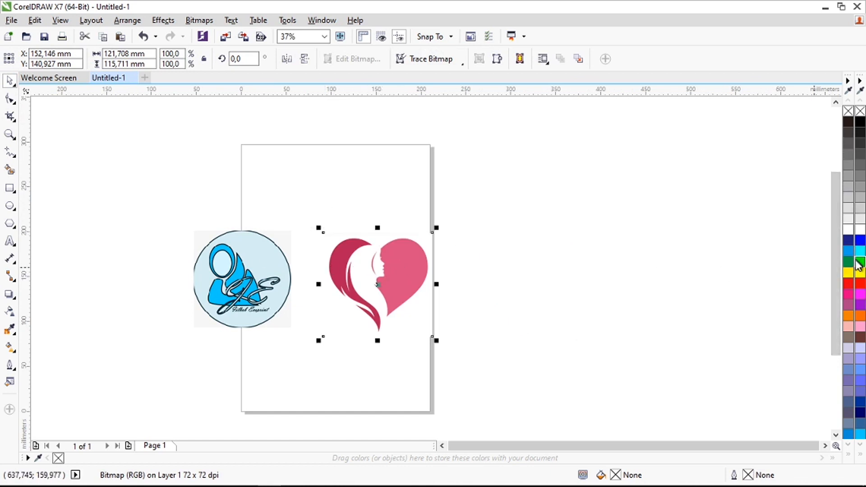
Step: Try to recolour the heart bitmap with a yellow fill and a magenta fill
left_click(857, 276)
left_click(858, 296)
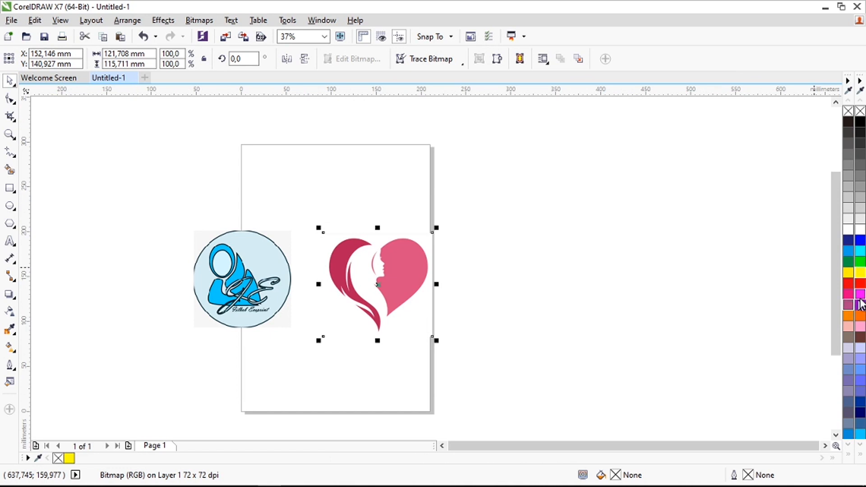
left_click(554, 262)
Step: Convert the heart bitmap to vector curves with an Outline Trace of the High quality image type
left_click(392, 279)
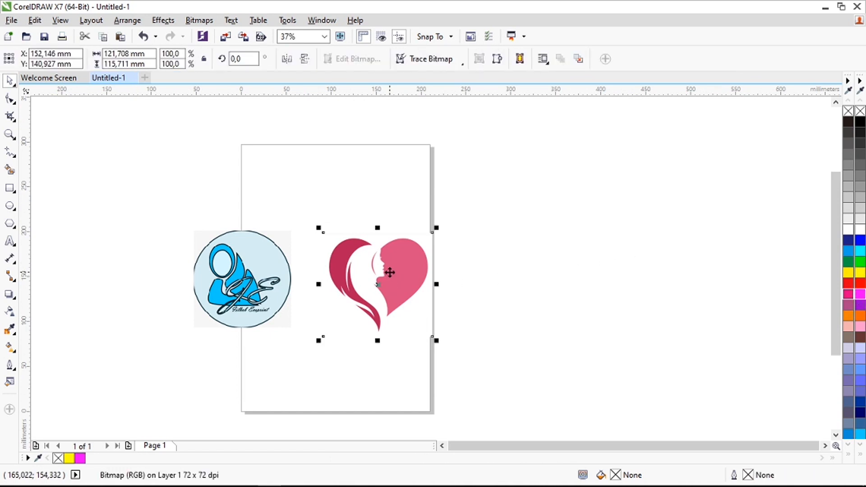
right_click(391, 271)
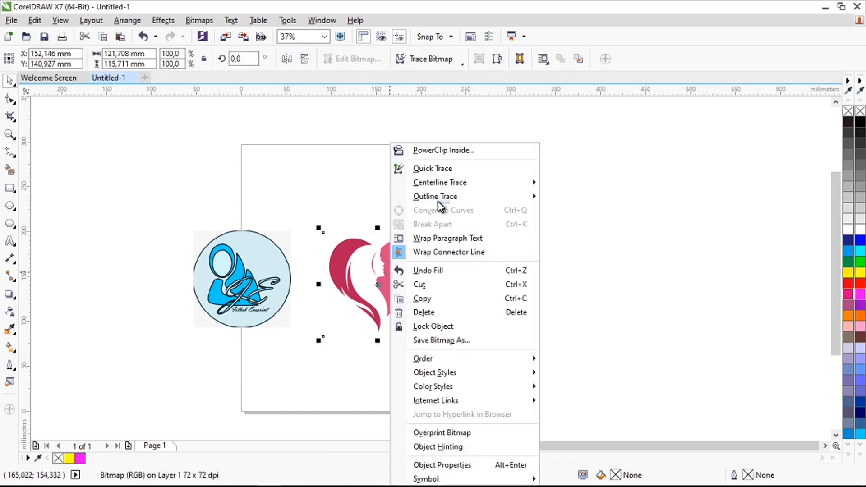
mouse_move(439, 198)
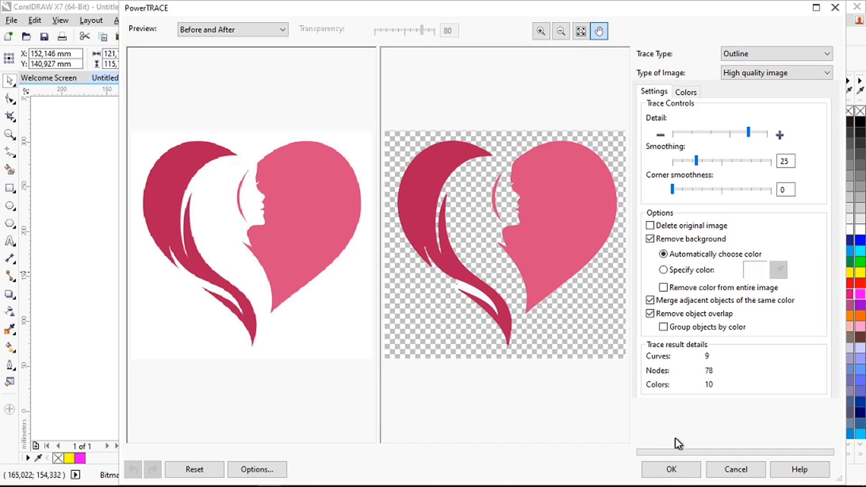
left_click(673, 467)
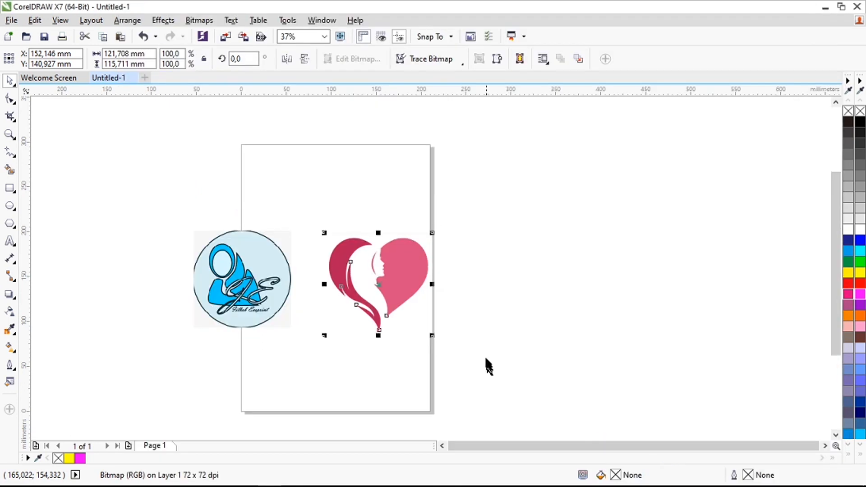
Step: Move the traced heart group upward off the original and delete the heart bitmap underneath
mouse_move(372, 280)
left_mouse_down()
mouse_move(388, 247)
mouse_move(381, 219)
left_mouse_up()
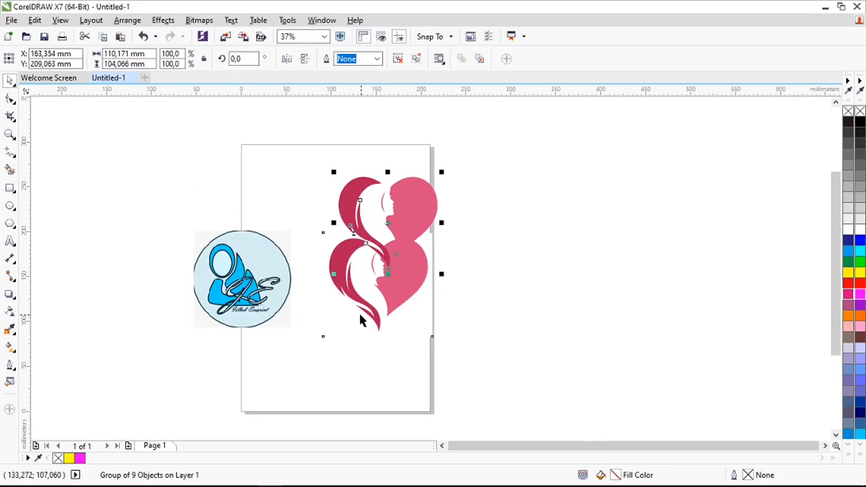
left_click(350, 278)
key("Delete")
Step: Ungroup the traced heart and select its dark red hijab curve as a separate piece
scroll(360, 222, "up", 1)
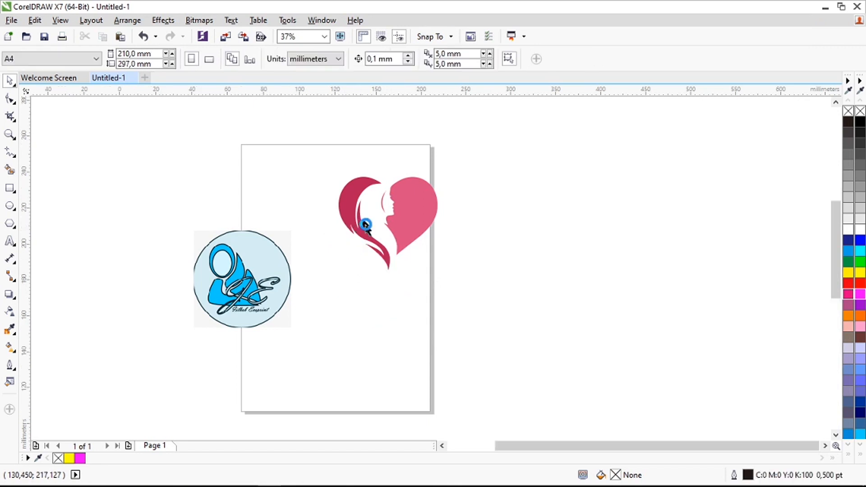
left_click(379, 268)
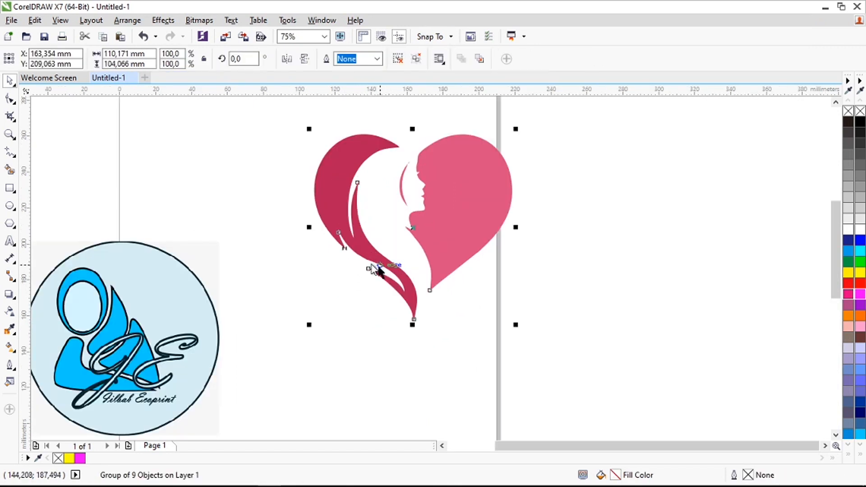
key("ctrl+u")
left_click(648, 247)
left_click(385, 273)
left_click(344, 303)
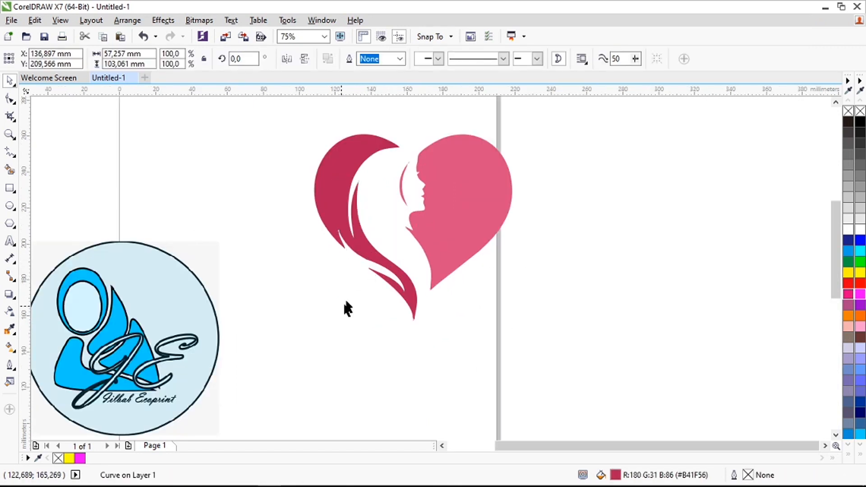
Step: Try a black fill on all the traced heart pieces, undo that fill and deselect them
left_click_drag(280, 116, 538, 356)
left_click(847, 122)
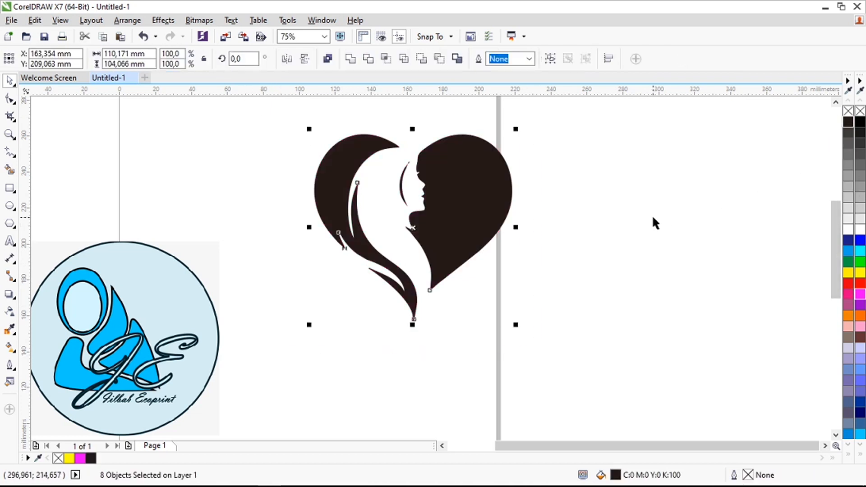
key("ctrl+z")
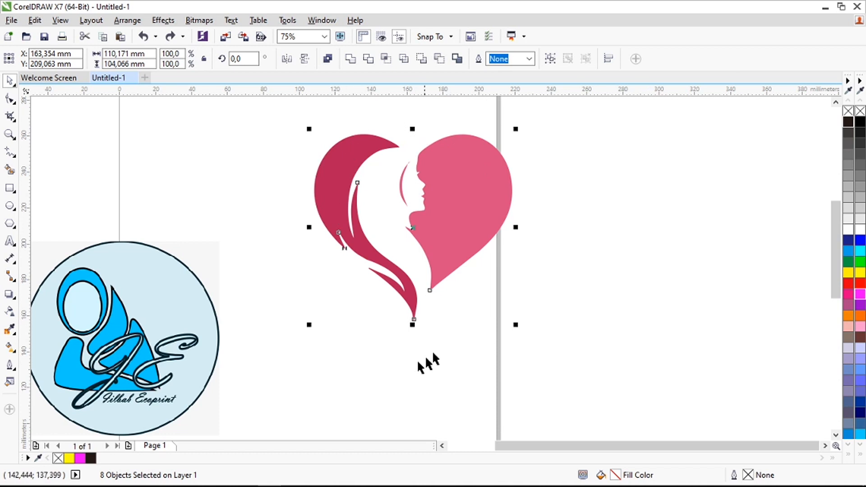
left_click(669, 203)
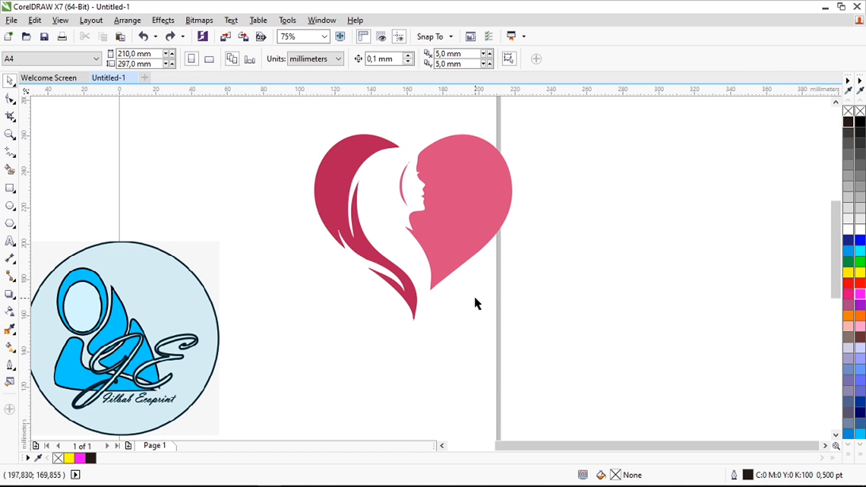
scroll(475, 304, "down", 1)
scroll(343, 361, "up", 1)
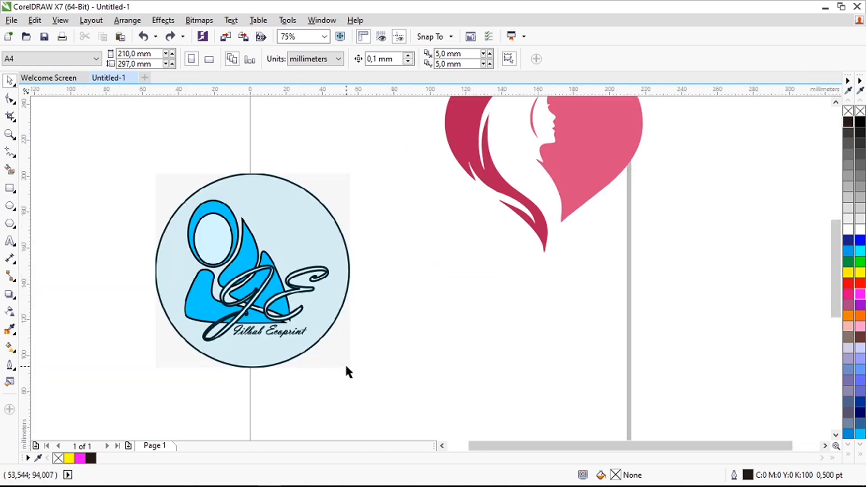
scroll(259, 358, "down", 1)
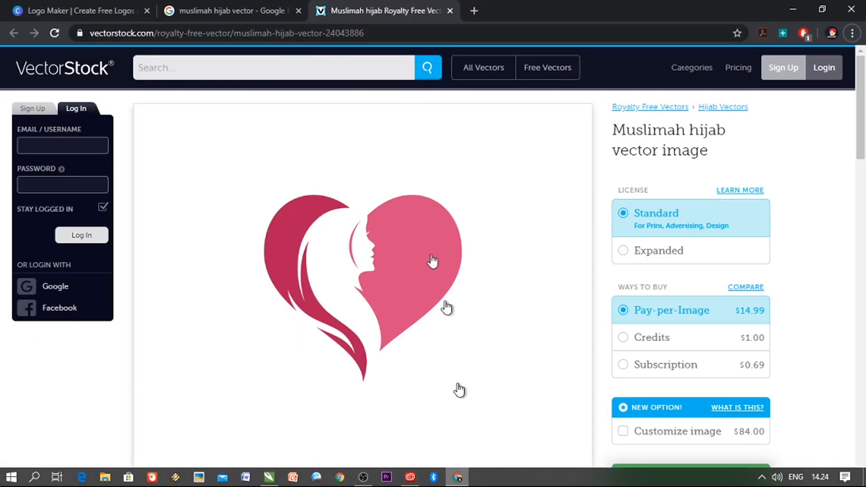
Step: Switch to Chrome and search Google for "logo daur ulang" in a new tab
left_click(457, 477)
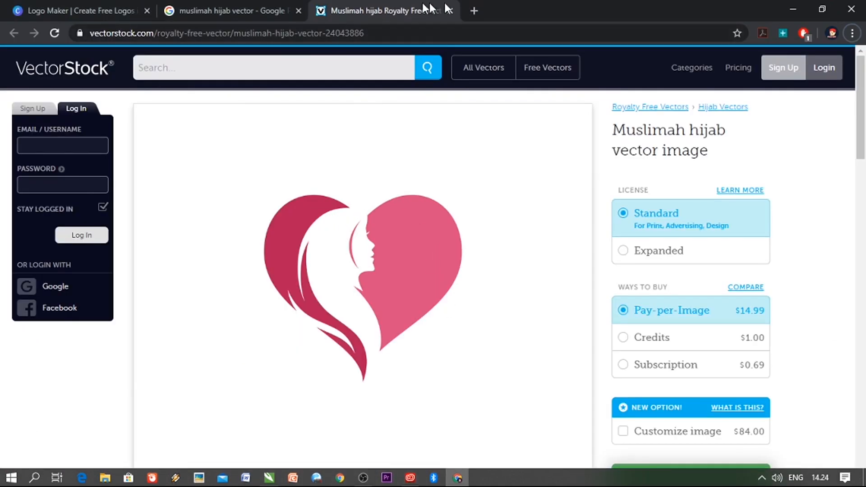
left_click(478, 12)
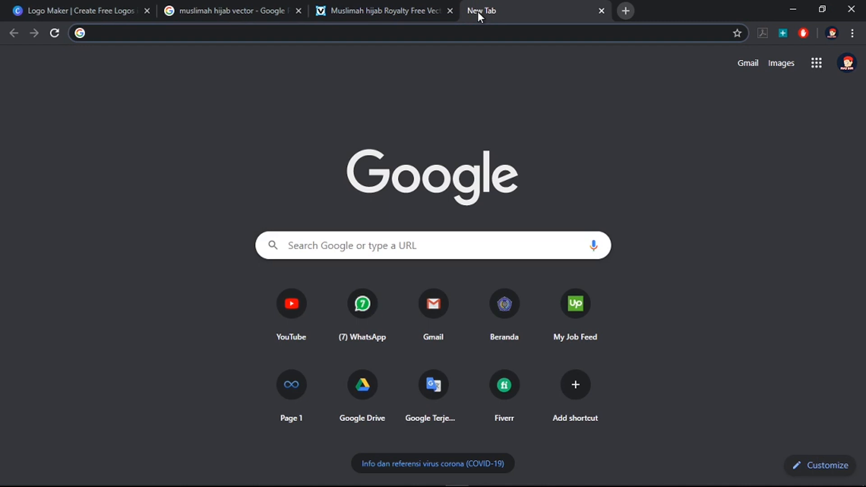
type("logo")
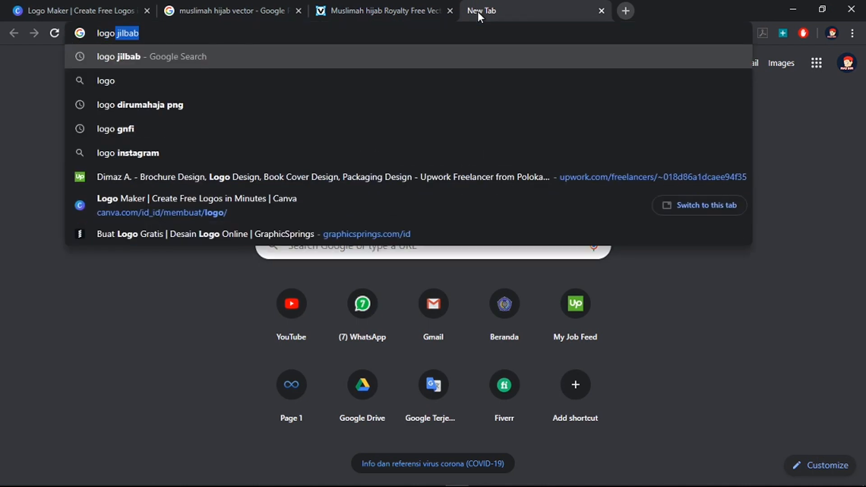
type(" d")
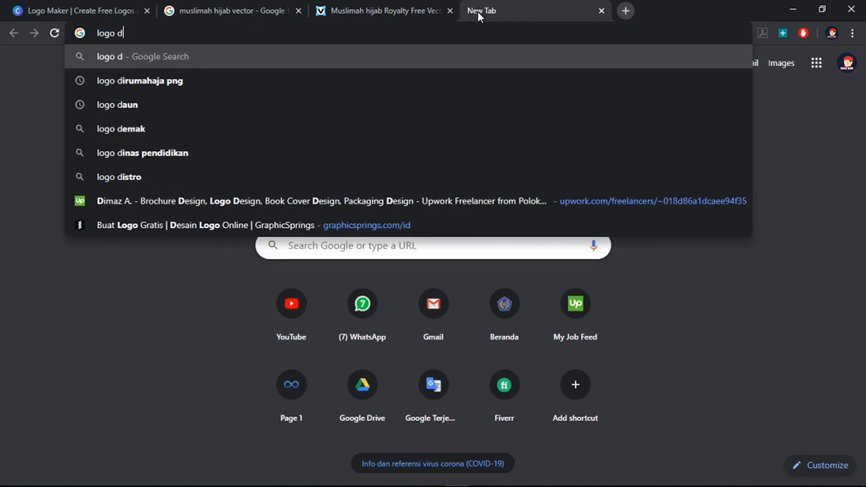
type("aur ulang")
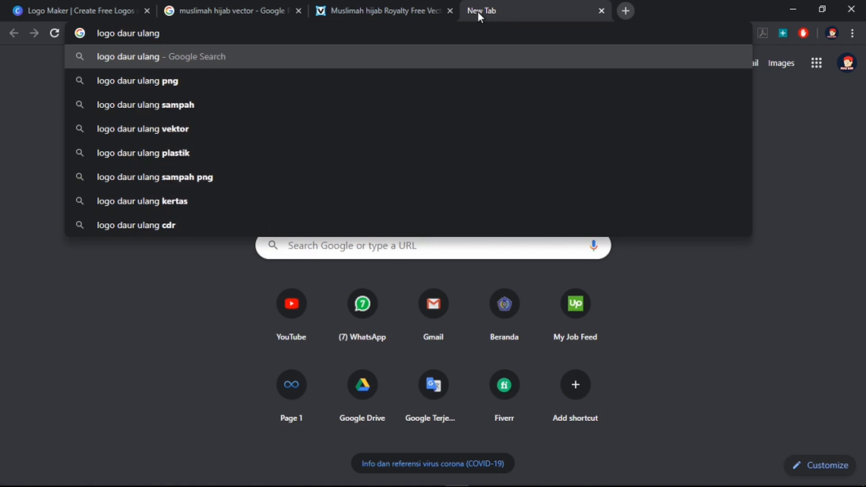
key("Return")
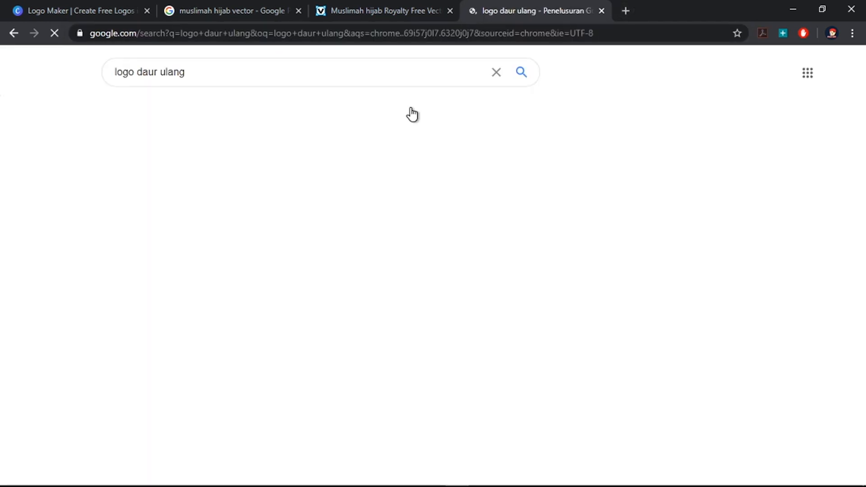
left_click(195, 113)
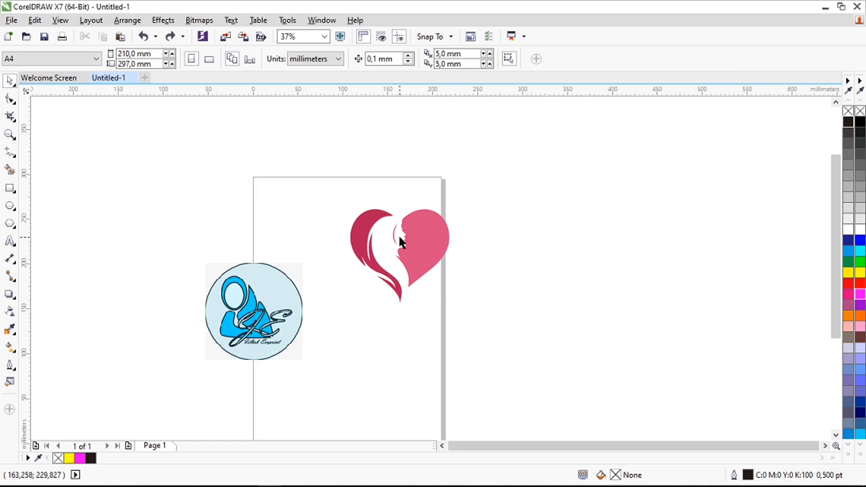
Step: Back in CorelDRAW, compare the round logo and traced heart up close, and select the heart's pink face-profile half
scroll(426, 241, "up", 2)
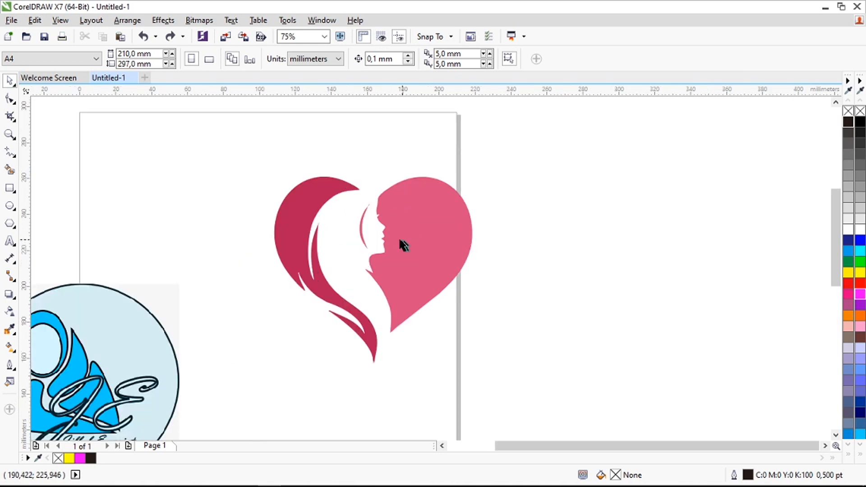
scroll(418, 243, "down", 2)
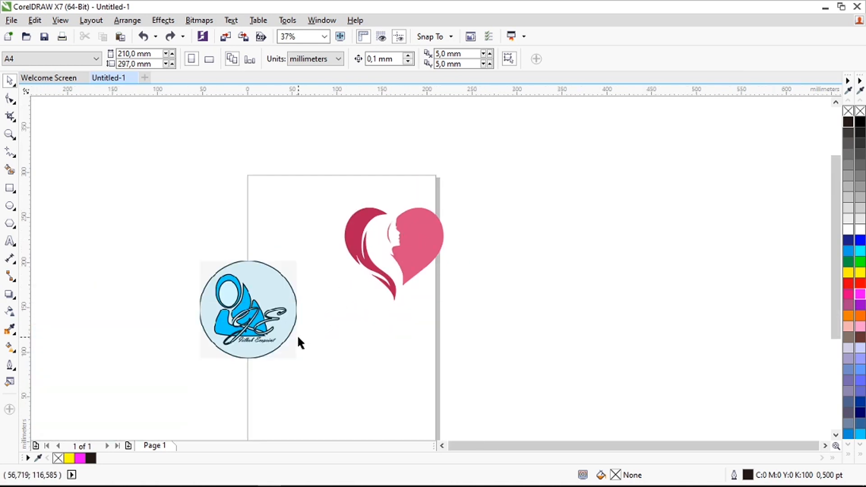
scroll(293, 331, "up", 2)
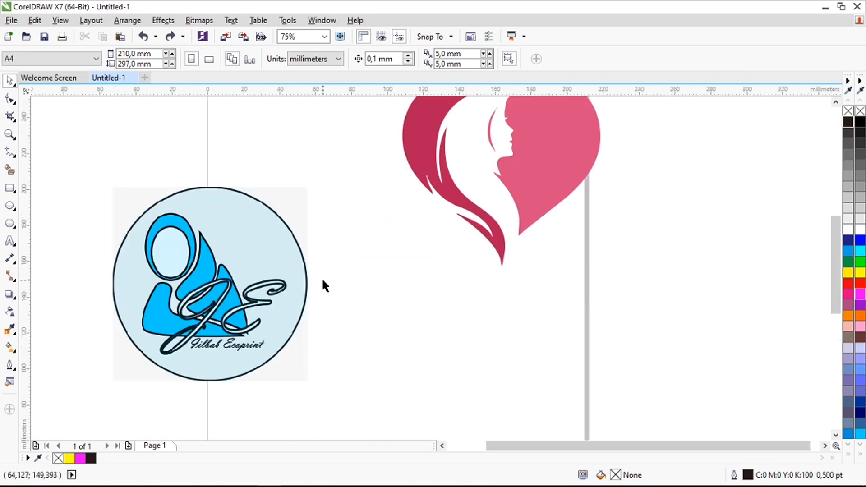
scroll(321, 277, "down", 2)
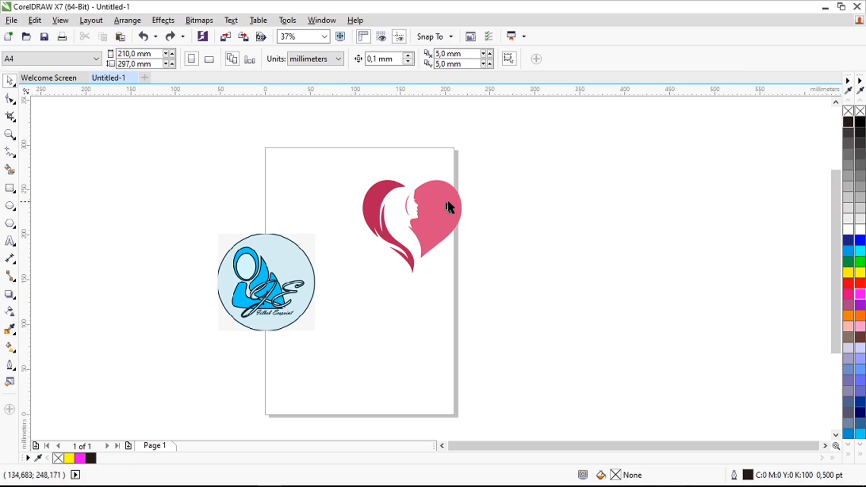
scroll(448, 207, "up", 4)
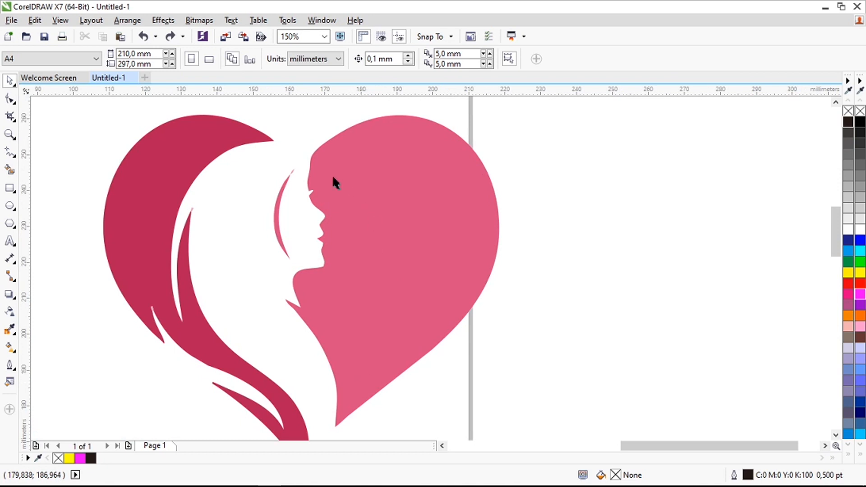
left_click(400, 210)
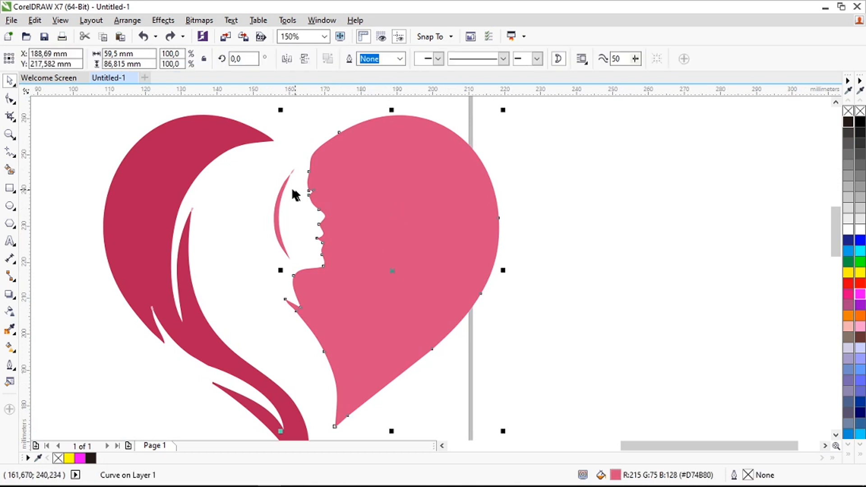
Step: Add a node on the upper edge of the pink face-profile half, try pulling it into the shape and undo the pull
left_click(10, 98)
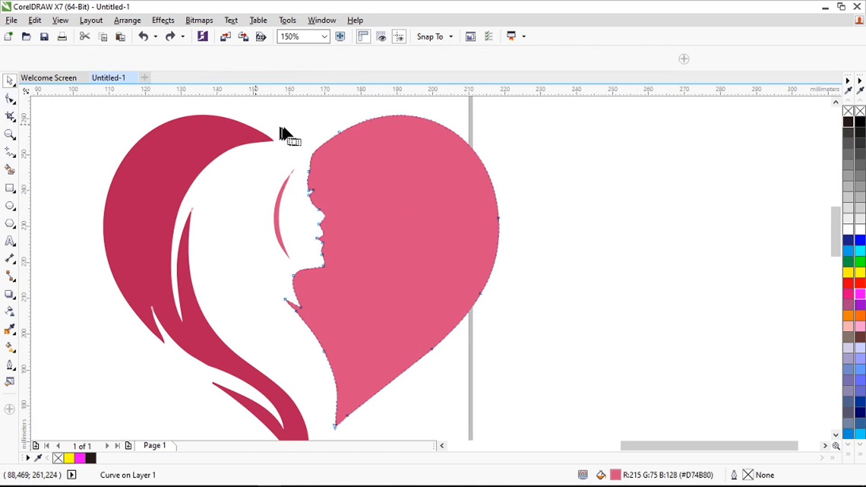
double_click(331, 136)
scroll(347, 121, "up", 2)
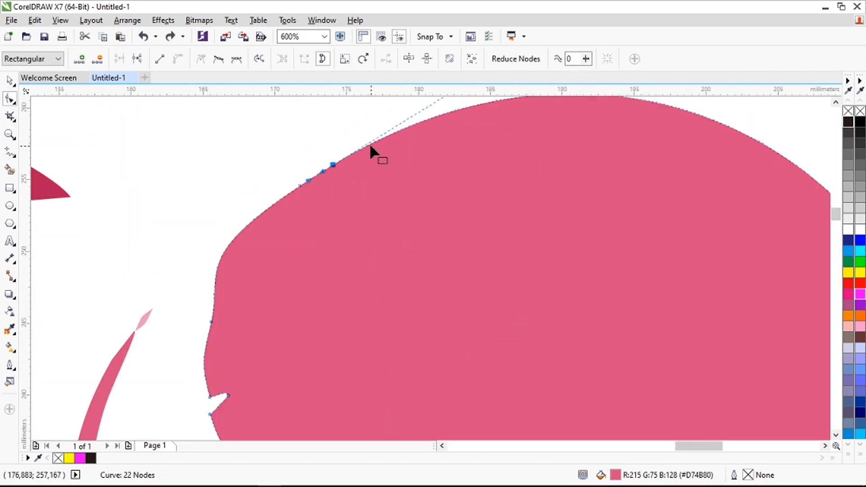
right_click(369, 143)
left_click(404, 185)
scroll(353, 174, "down", 2)
right_click(339, 155)
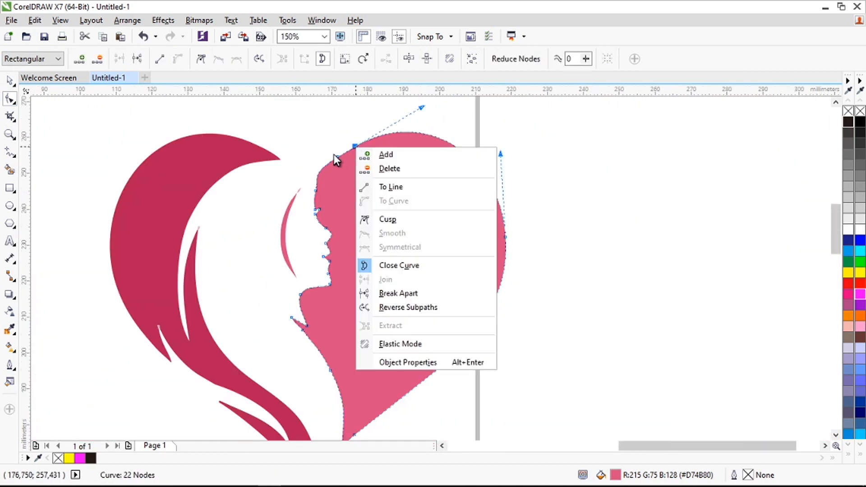
left_click(345, 150)
left_click_drag(348, 150, 398, 295)
key("ctrl+z")
Step: Add more nodes on the pink half's upper edge and pull one deep into the shape to cut out a narrow wedge
scroll(355, 145, "up", 2)
scroll(345, 143, "up", 3)
double_click(345, 143)
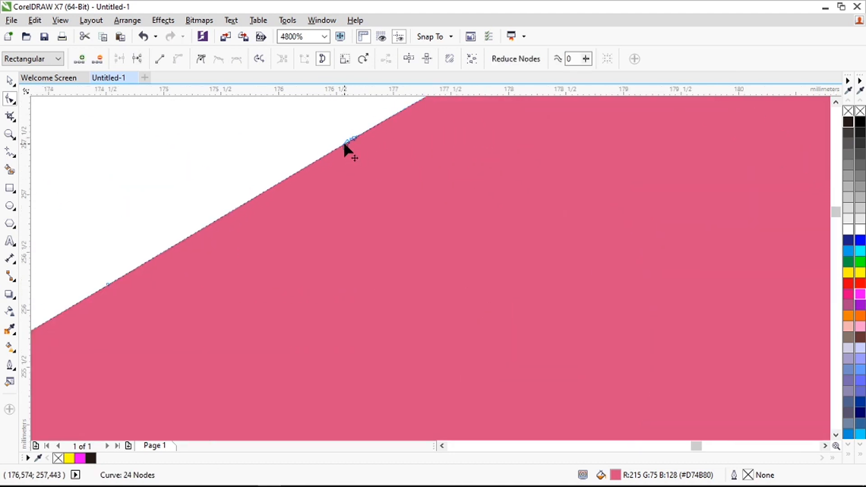
scroll(344, 143, "down", 2)
double_click(201, 230)
scroll(390, 166, "down", 4)
double_click(383, 168)
left_click_drag(383, 167, 397, 270)
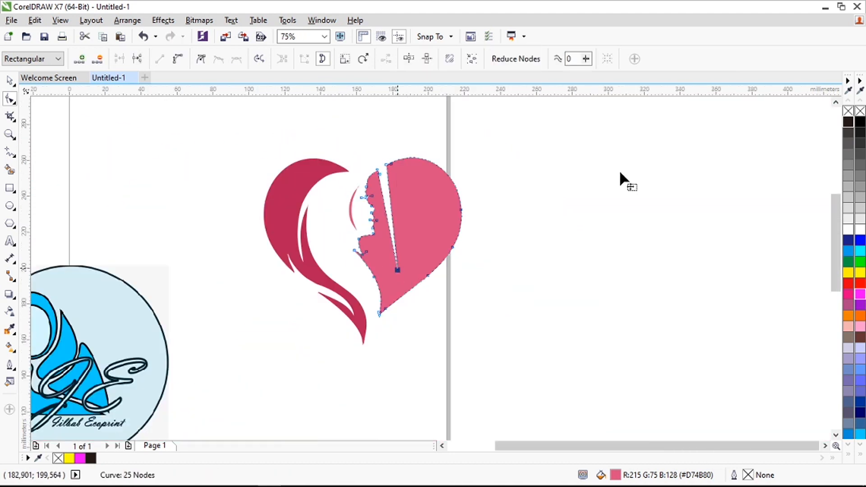
Step: Convert the wedge's straight side to a curve and bow its right edge outward
scroll(397, 271, "up", 1)
scroll(397, 270, "down", 1)
right_click(397, 271)
left_click(415, 96)
left_click_drag(390, 194, 402, 187)
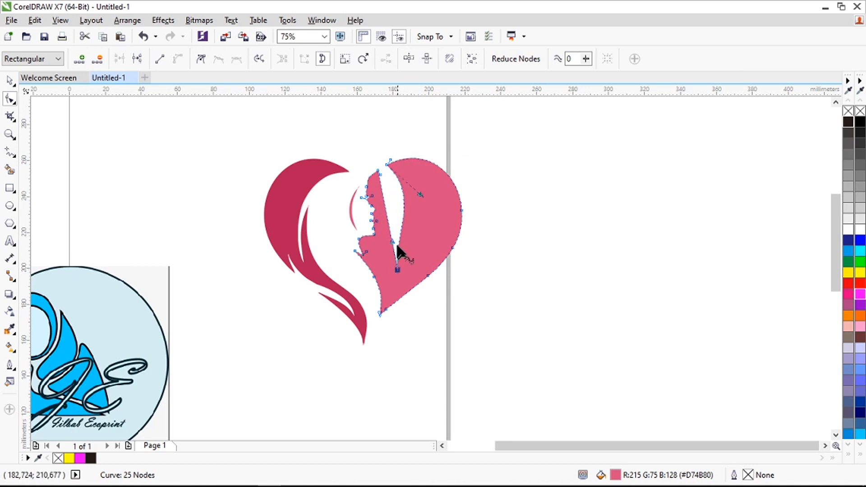
left_click_drag(396, 242, 396, 249)
Step: Bow the wedge's left edge to follow the right one, forming a curved slit behind the face profile
scroll(379, 180, "up", 1)
left_click_drag(380, 165, 388, 184)
scroll(382, 158, "up", 5)
scroll(447, 197, "down", 3)
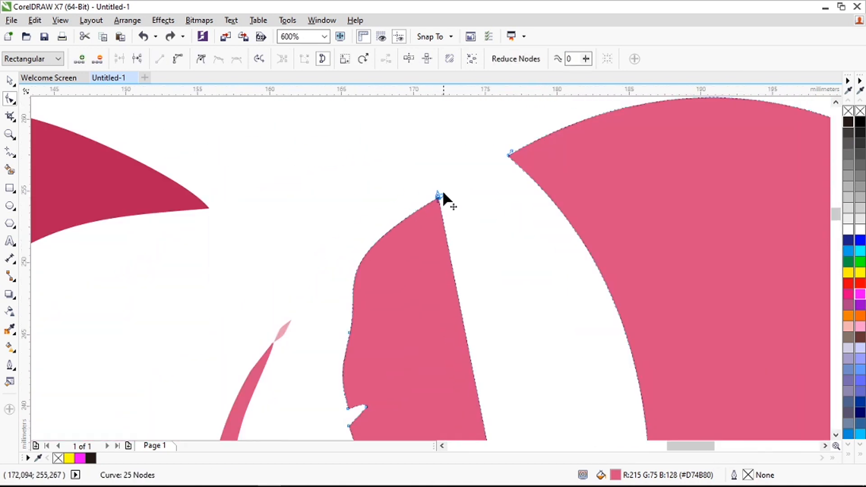
scroll(438, 192, "up", 5)
scroll(510, 183, "down", 10)
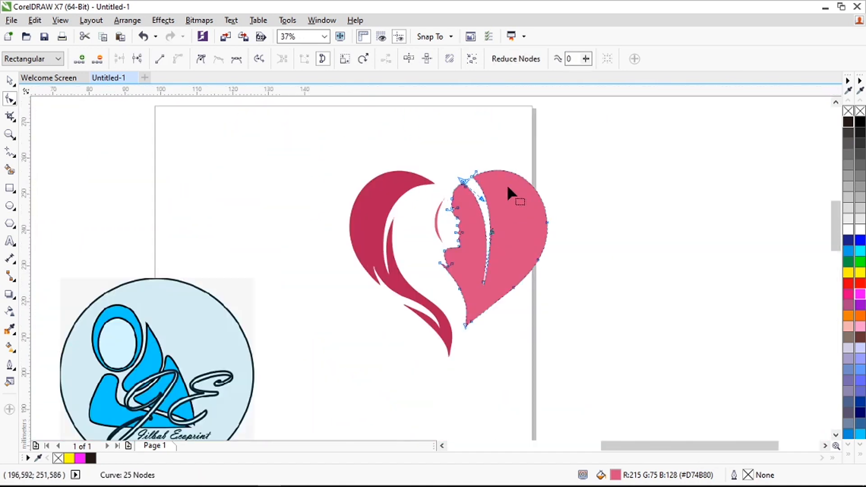
Step: Reshape the slit by shifting its lower tip and curve handles, and adjust the node at the pink half's bottom point
scroll(508, 186, "up", 2)
left_click_drag(476, 274, 462, 272)
left_click_drag(504, 227, 580, 227)
left_click(419, 179)
left_click_drag(463, 272, 528, 227)
left_click_drag(442, 413, 445, 401)
key("space")
left_click(393, 168)
Step: Move the slit's lower tip outward and refine its side curves into a slender crescent, leaving the heart deselected
scroll(393, 168, "down", 2)
scroll(413, 212, "up", 3)
left_click_drag(360, 285, 385, 293)
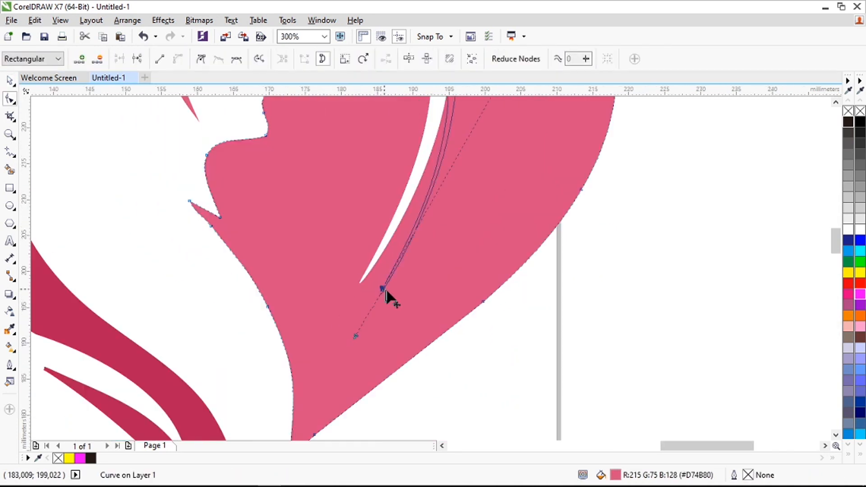
scroll(411, 307, "down", 1)
left_click_drag(480, 157, 468, 163)
scroll(470, 174, "down", 1)
scroll(473, 132, "up", 1)
left_click_drag(504, 188, 485, 169)
scroll(314, 129, "up", 2)
key("space")
scroll(583, 203, "down", 4)
left_click(631, 218)
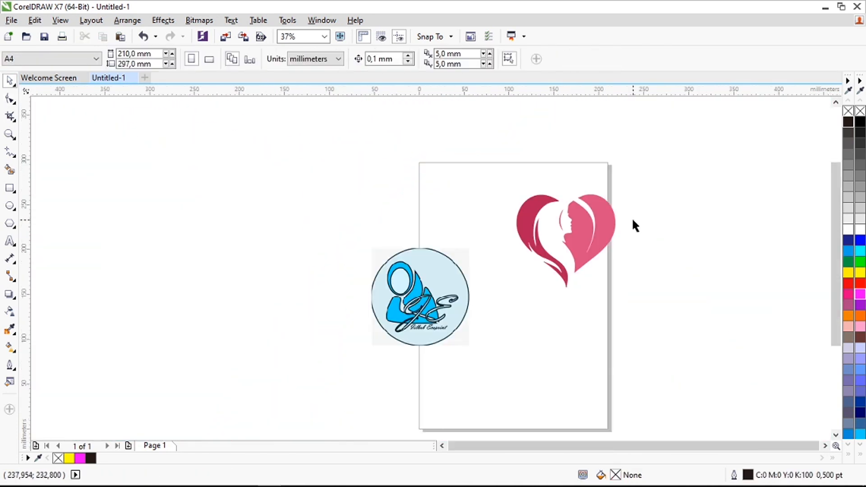
scroll(631, 219, "up", 1)
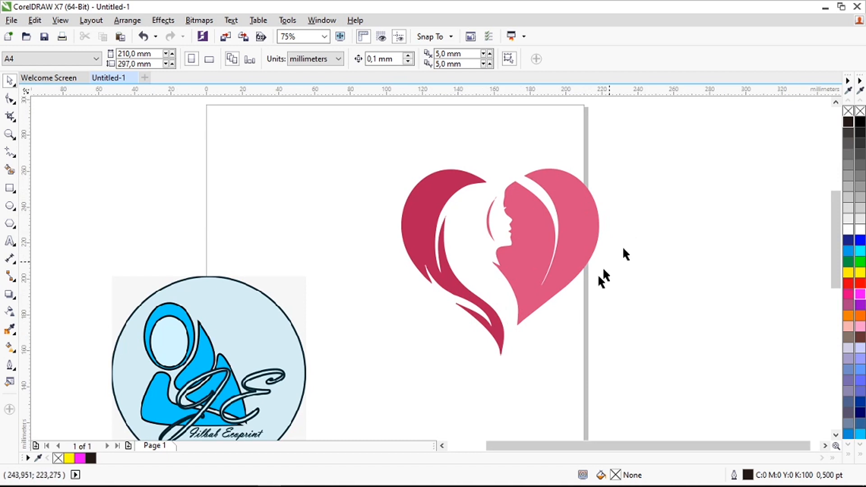
Step: Fill the face-profile half of the heart with the dark green C:100 M:0 Y:100 K:0
left_click(562, 207)
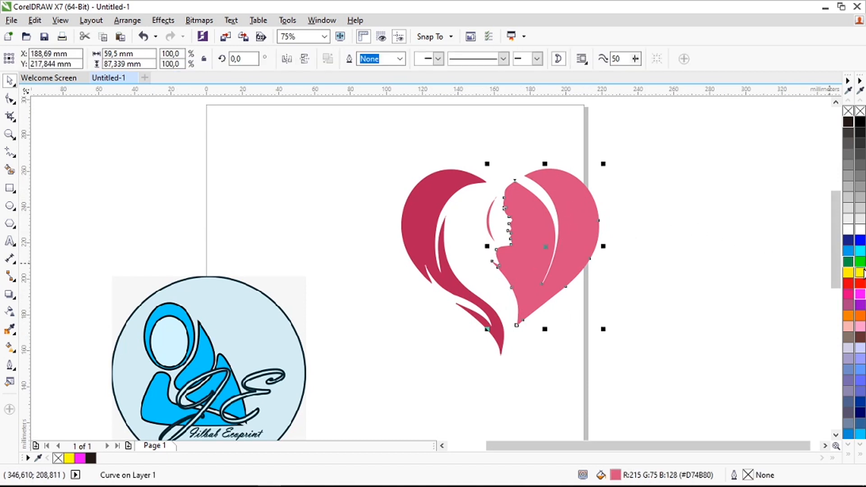
left_click(848, 261)
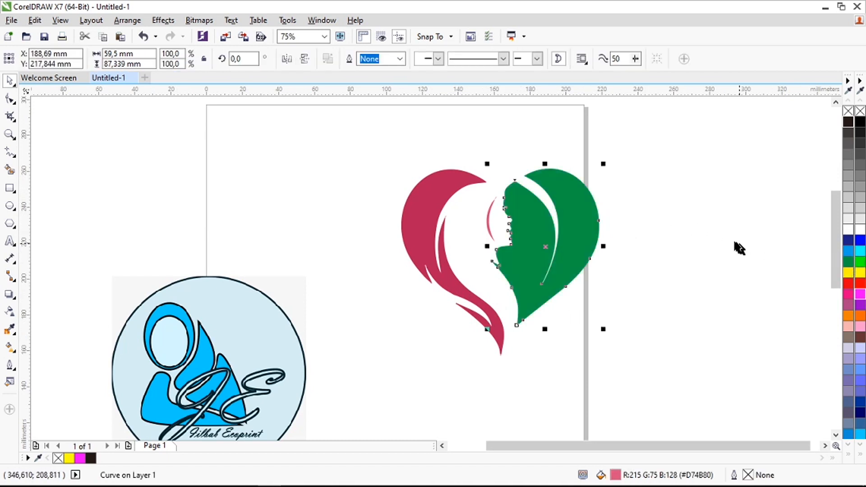
left_click(640, 180)
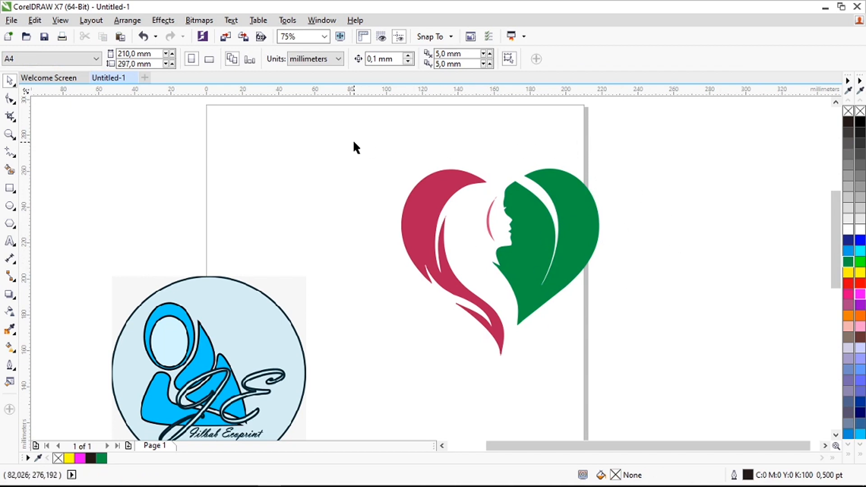
Step: Select all pieces of the heart and fill them with the same dark green
left_click_drag(353, 143, 638, 362)
left_click(848, 260)
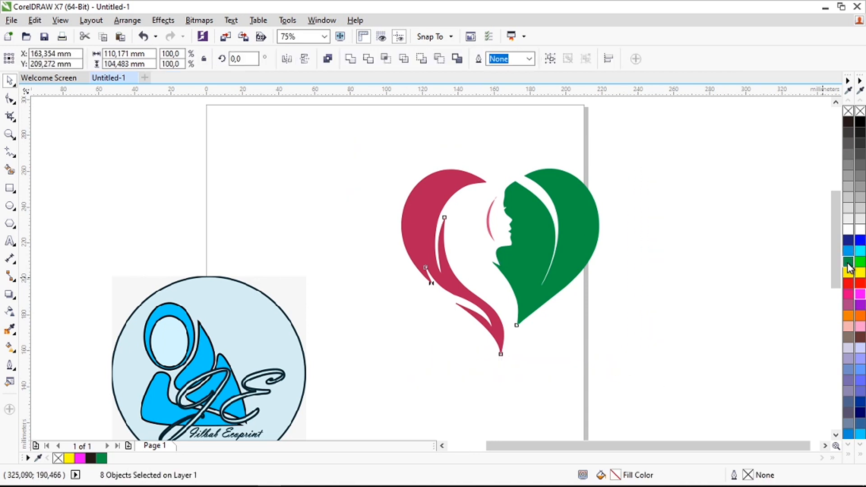
left_click(315, 138)
left_click_drag(315, 140, 673, 409)
left_click(673, 205)
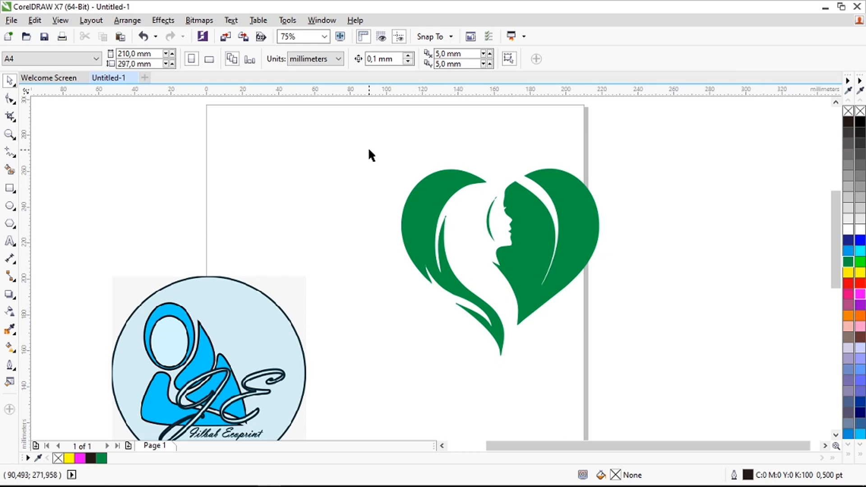
Step: Delete the round Jilbab Ecoprint logo bitmap
scroll(369, 155, "down", 2)
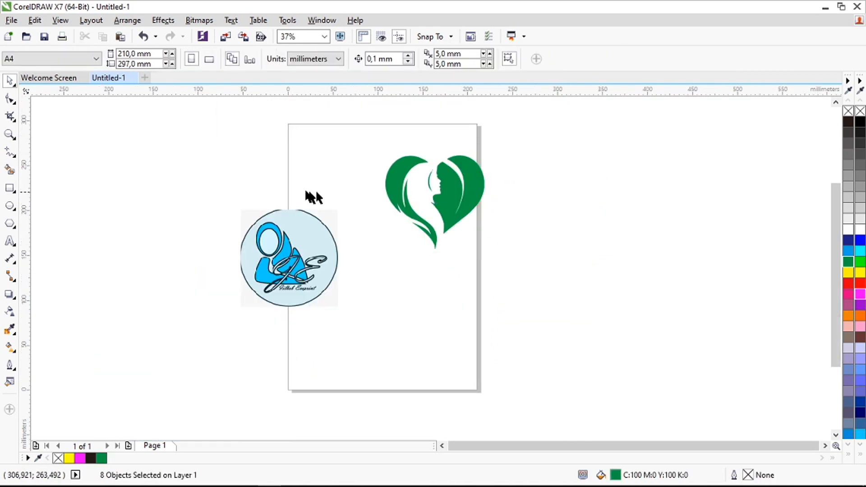
left_click_drag(203, 175, 345, 318)
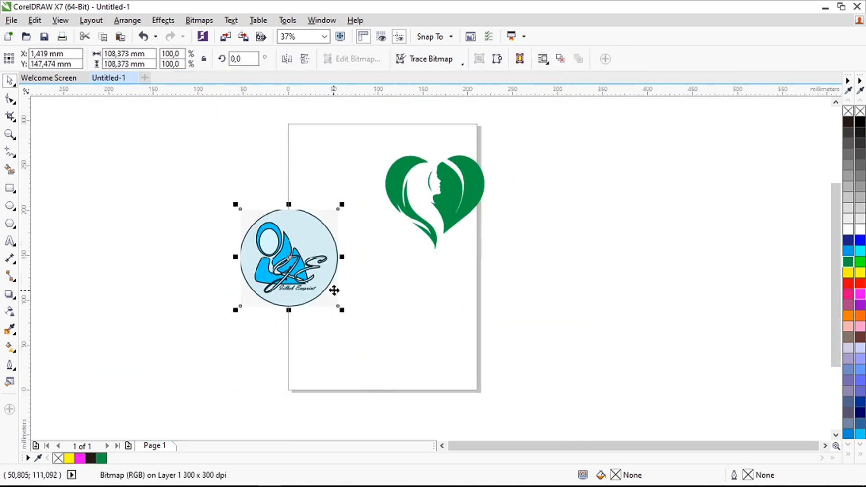
key("Delete")
Step: Group all the green heart pieces into one object
scroll(424, 158, "up", 2)
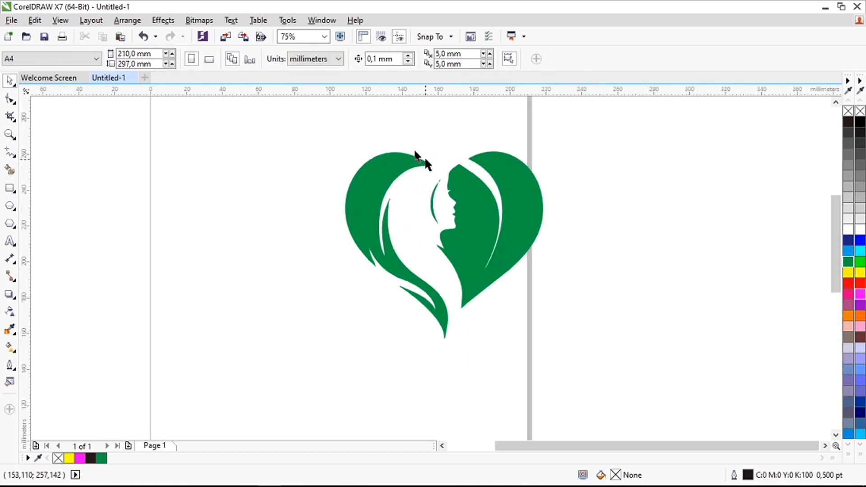
left_click_drag(333, 138, 589, 370)
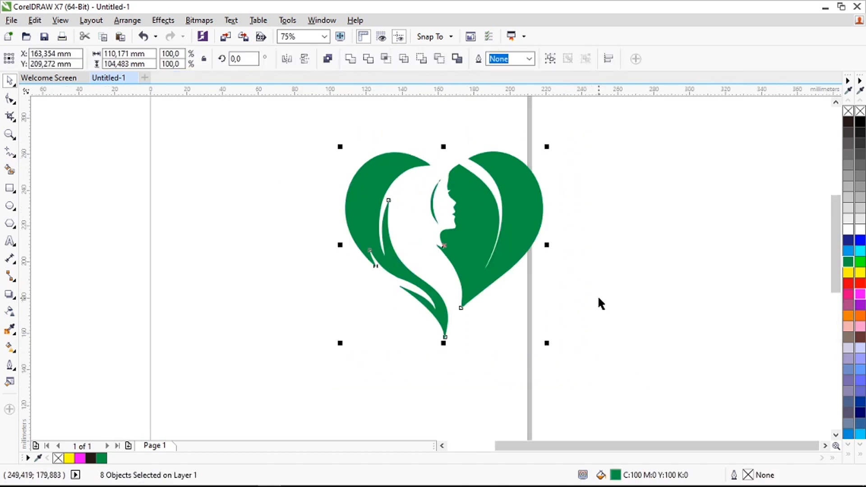
key("ctrl+g")
scroll(581, 296, "down", 4)
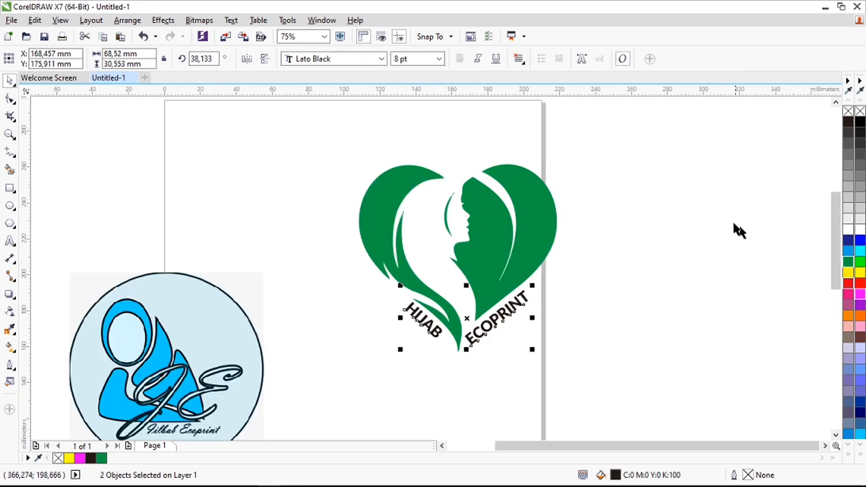
Step: Select all green heart pieces without the HIJAB and ECOPRINT text and weld them into a single curve
left_click(735, 233)
left_click(439, 179)
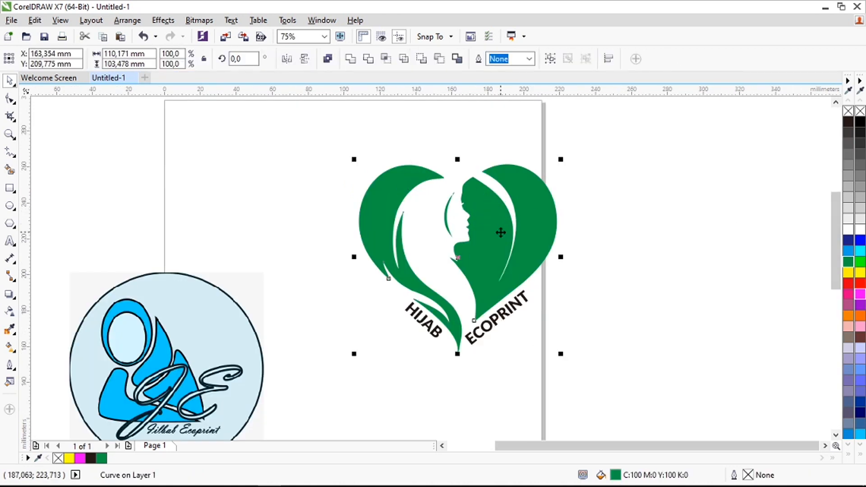
left_click(519, 350)
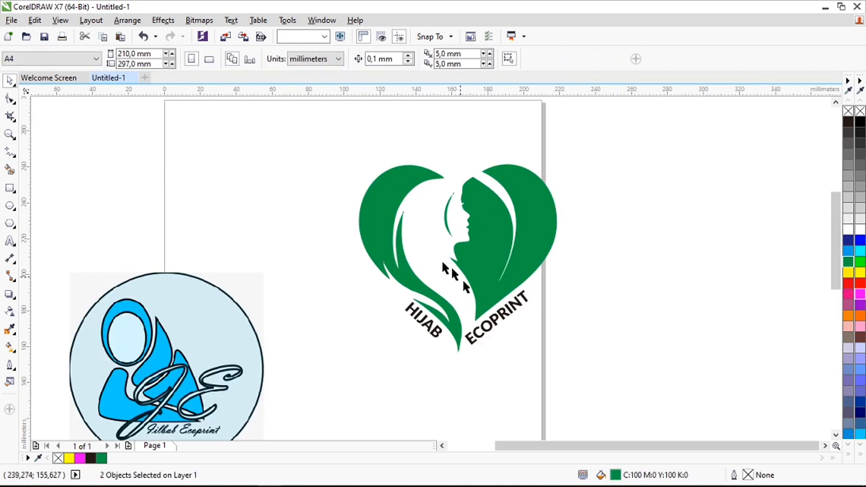
left_click(385, 192)
left_click(503, 233, "shift")
left_click_drag(305, 130, 657, 400)
left_click(477, 323, "shift")
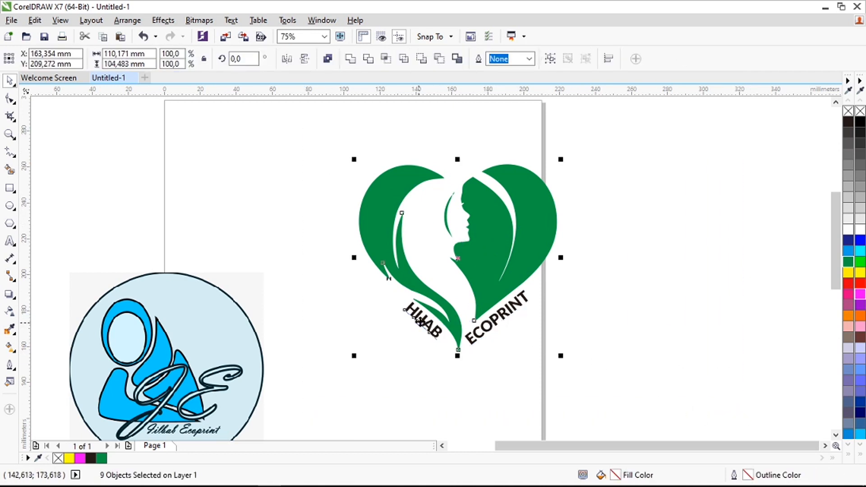
left_click(437, 335, "shift")
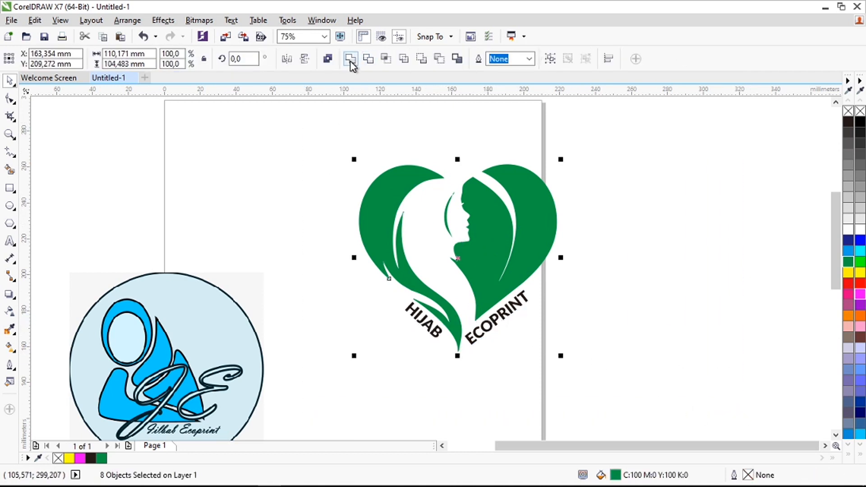
left_click(289, 158)
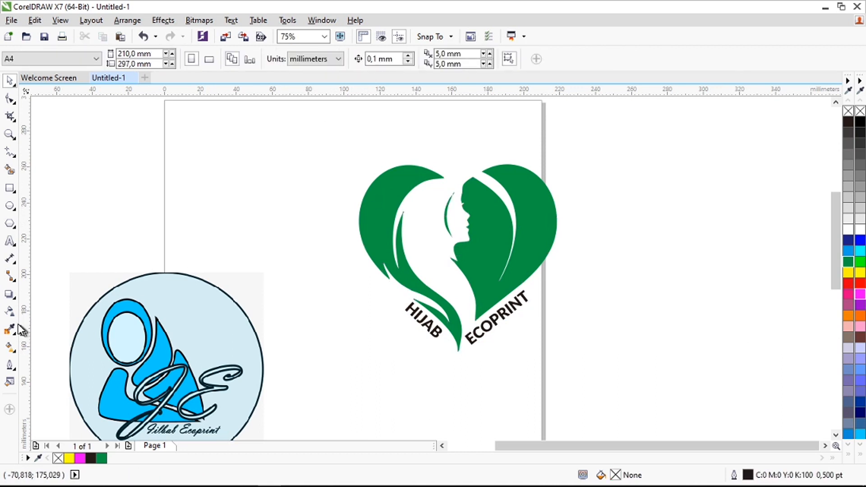
Step: Apply an elliptical fountain fill to the welded heart, centred near the top of the face and ending in dark green below
left_click(15, 351)
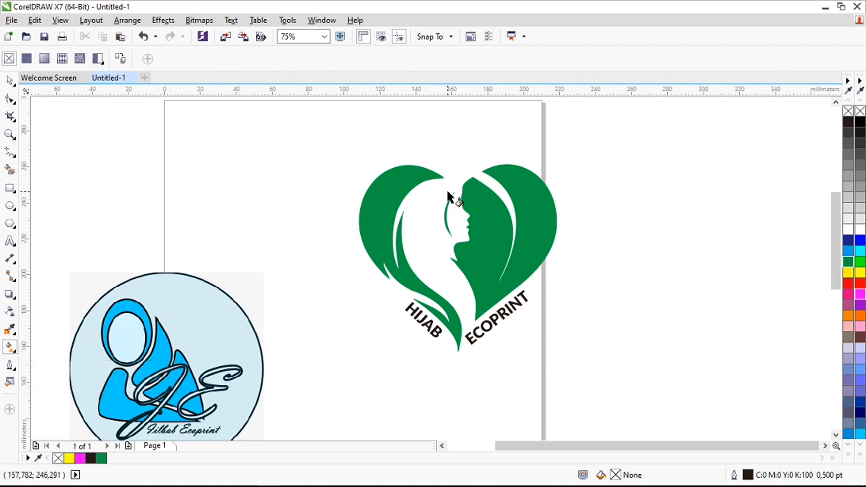
left_click(436, 216)
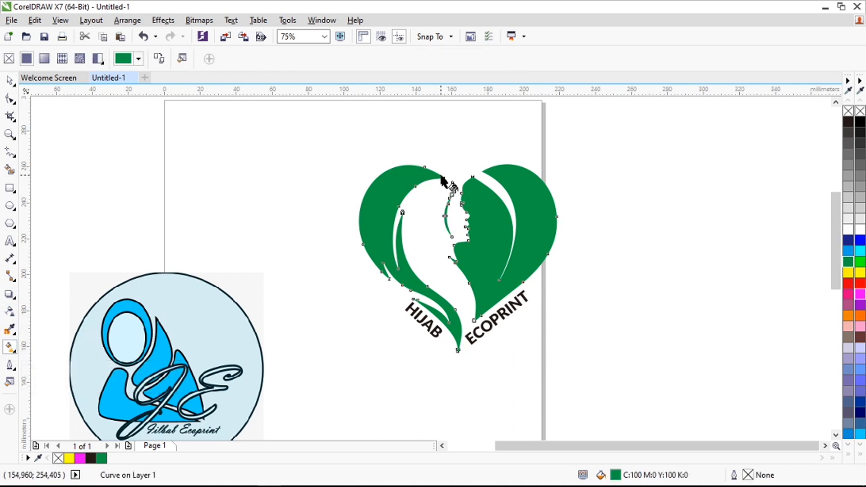
left_click_drag(434, 180, 434, 272)
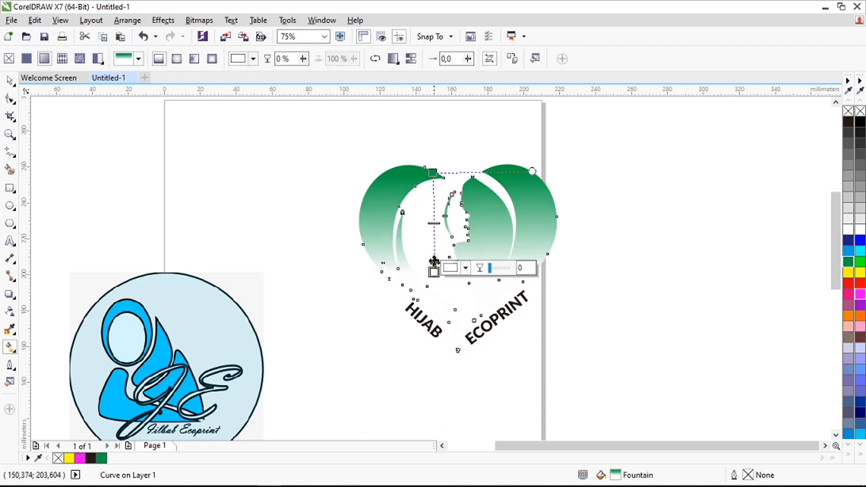
left_click(177, 59)
left_click_drag(434, 222, 464, 183)
left_click_drag(434, 272, 461, 282)
Step: Set the fountain fill's centre colour to bright Green (#00FF00) and deselect the heart
left_click(463, 183)
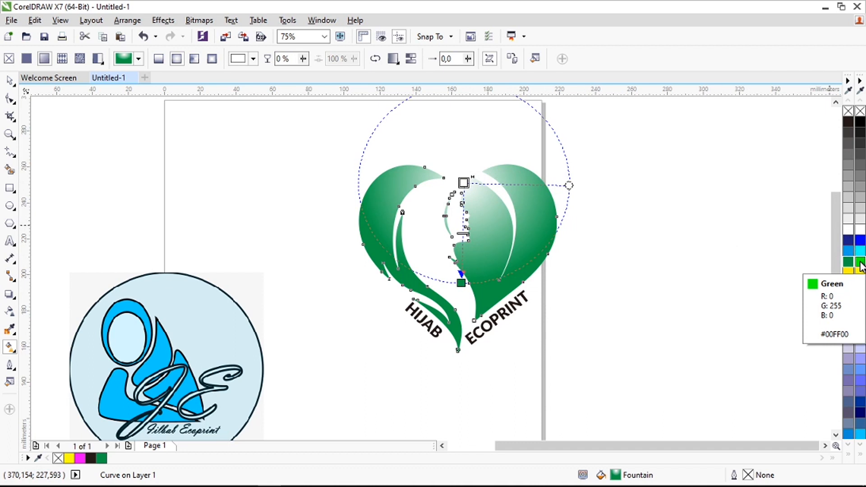
left_click(860, 262)
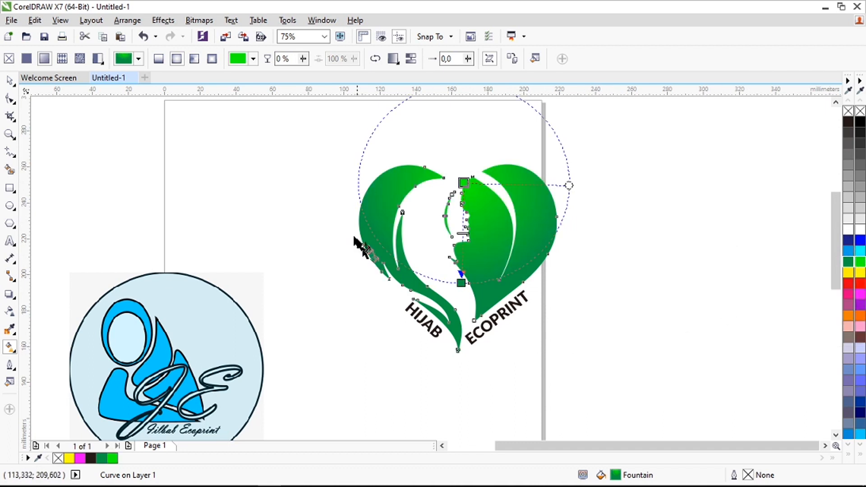
left_click(12, 82)
left_click(426, 255)
scroll(428, 269, "down", 1)
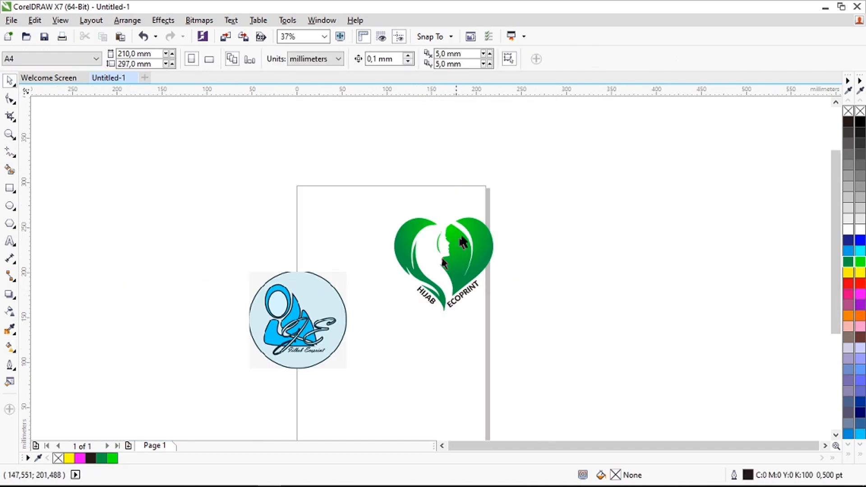
scroll(444, 255, "up", 1)
Step: Delete the HIJAB and ECOPRINT texts beneath the heart
left_click(405, 343)
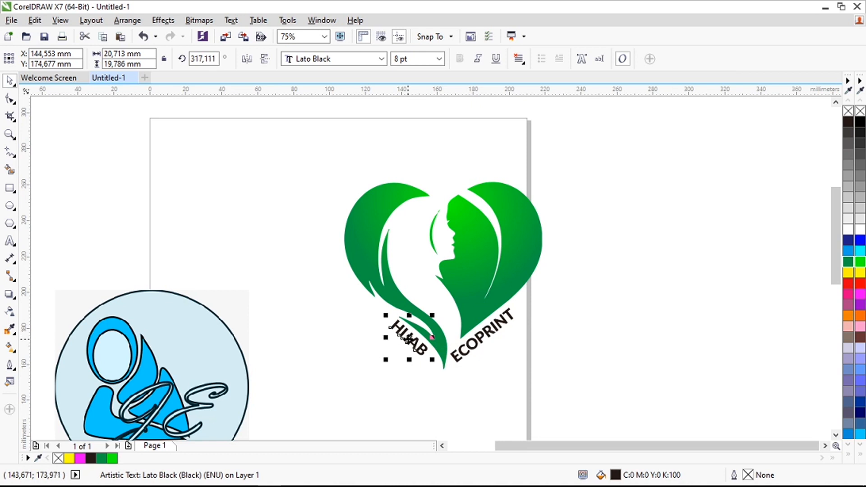
key("Delete")
left_click(471, 351)
key("Delete")
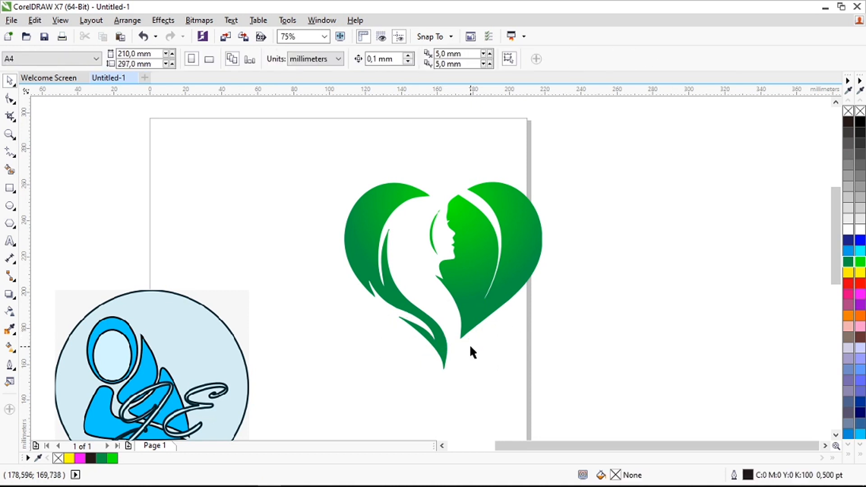
scroll(403, 234, "down", 1)
scroll(412, 309, "up", 1)
scroll(406, 280, "down", 1)
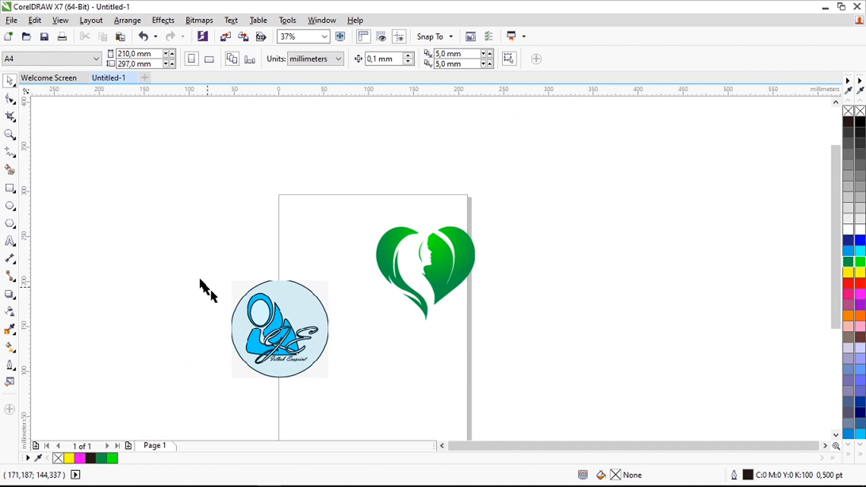
Step: Remove the round Jilbab Ecoprint reference logo and add the artistic text "HIJAB ECORPINT" beside the heart
left_click_drag(186, 261, 346, 384)
left_click_drag(357, 198, 518, 364)
scroll(447, 255, "up", 2)
left_click(225, 248)
left_click(9, 240)
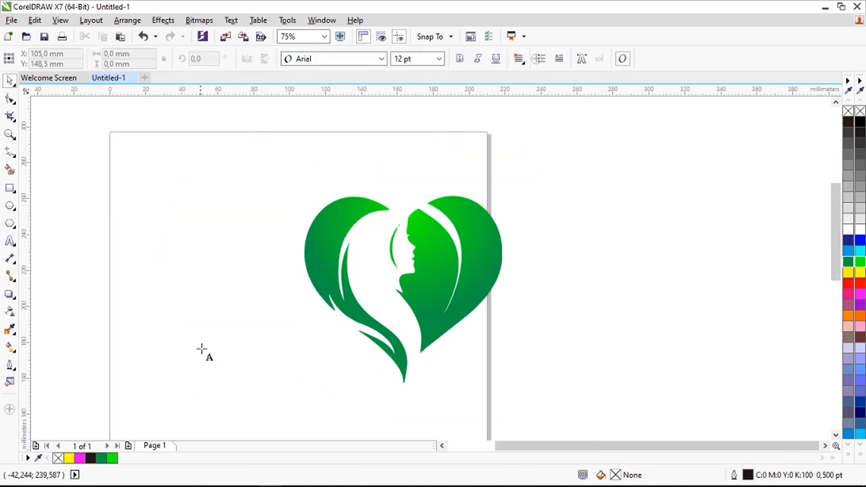
left_click(201, 349)
type("HIJAB ECORPINT")
Step: Set the HIJAB ECORPINT text in Lato Black, place it across the heart's lower tip about 107 mm wide, and fill it dark green
left_click(9, 80)
left_click(382, 59)
left_click(320, 91)
left_click_drag(278, 343, 379, 365)
left_click_drag(429, 375, 498, 382)
left_click_drag(432, 372, 438, 364)
left_click(847, 262)
scroll(326, 418, "up", 1)
Step: Add a one-step outside contour of about 1.17 mm around the HIJAB ECORPINT text
left_click(14, 297)
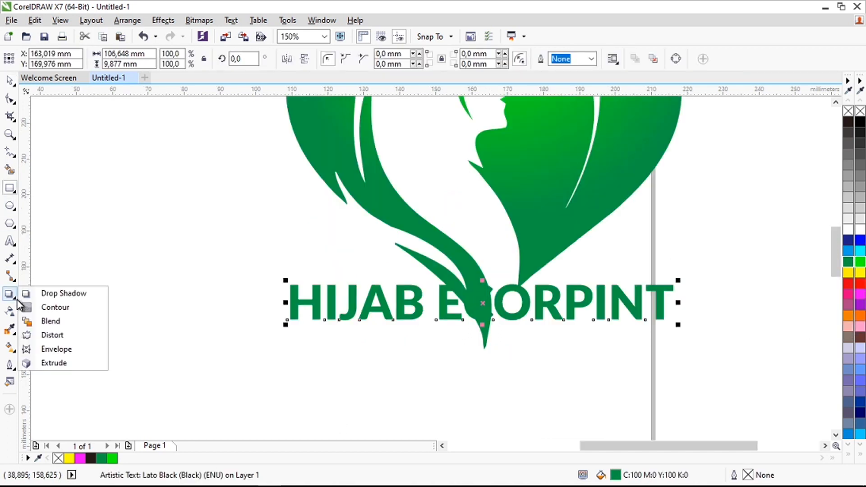
left_click(55, 307)
scroll(327, 293, "up", 1)
left_click_drag(335, 277, 333, 267)
scroll(329, 272, "down", 1)
Step: Set the text contour's fill colour to white
left_click(574, 59)
left_click(586, 97)
scroll(554, 305, "down", 1)
scroll(556, 103, "up", 1)
left_click(574, 59)
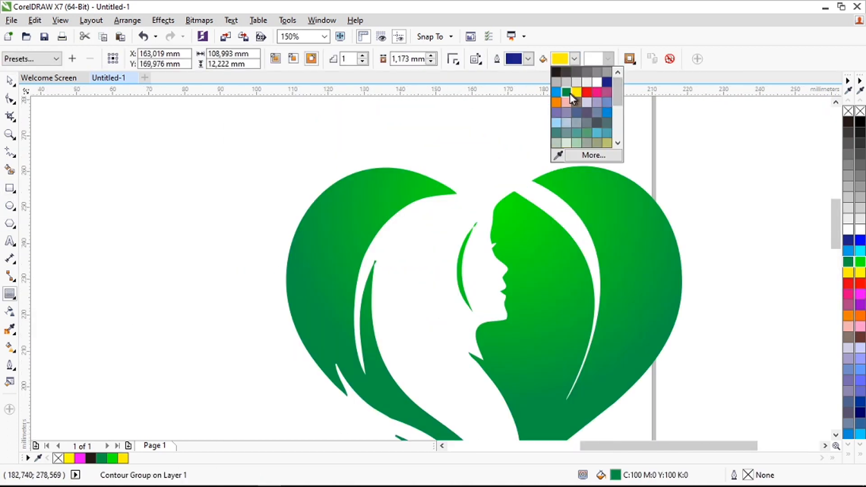
left_click(571, 94)
scroll(572, 102, "down", 1)
left_click(574, 59)
left_click(596, 83)
Step: Enlarge the contoured HIJAB ECORPINT text to about 116 mm wide, extending it past both sides of the heart
left_click(9, 81)
scroll(590, 219, "up", 1)
left_click_drag(663, 275, 682, 273)
left_click_drag(270, 320, 256, 322)
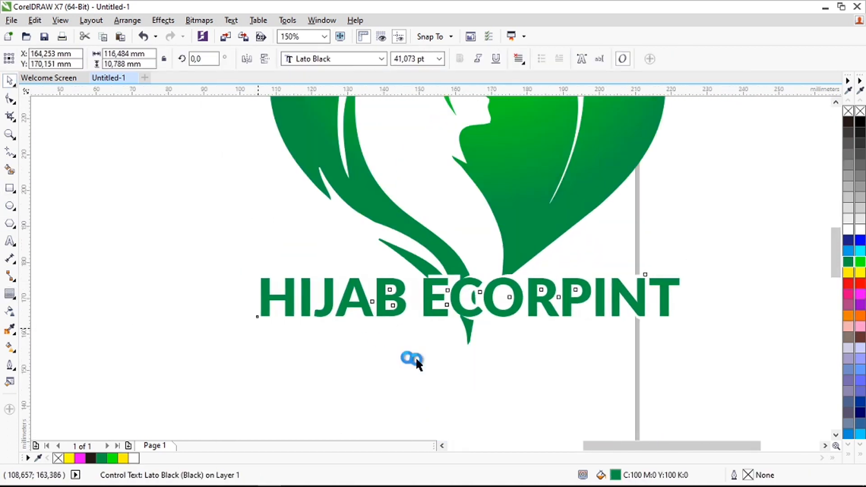
Step: Align the heart and the HIJAB ECORPINT text on a common vertical centre line and deselect them
scroll(440, 354, "down", 1)
left_click_drag(324, 144, 608, 390)
key("c")
left_click(607, 390)
scroll(532, 289, "down", 1)
scroll(473, 317, "up", 1)
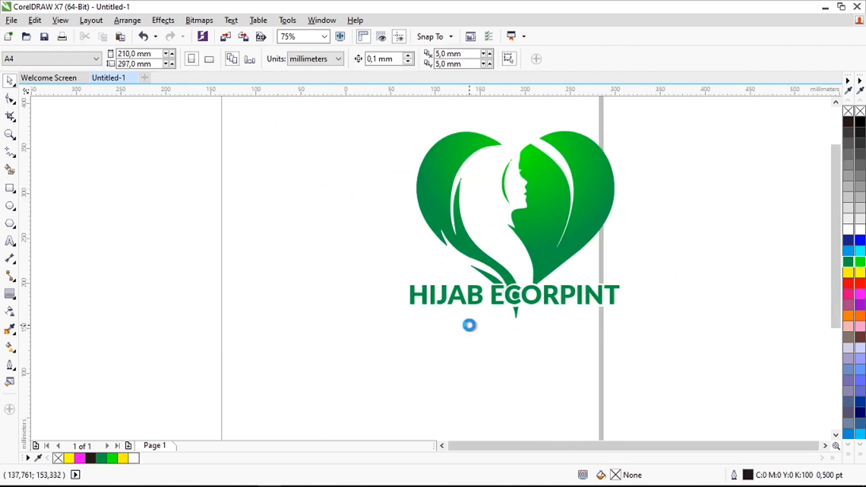
scroll(469, 324, "down", 1)
scroll(508, 263, "up", 2)
scroll(507, 262, "down", 1)
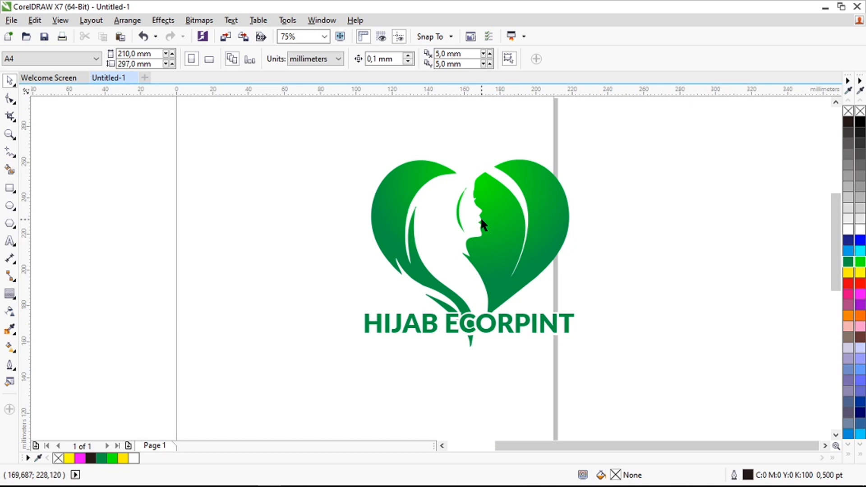
left_click_drag(280, 143, 726, 356)
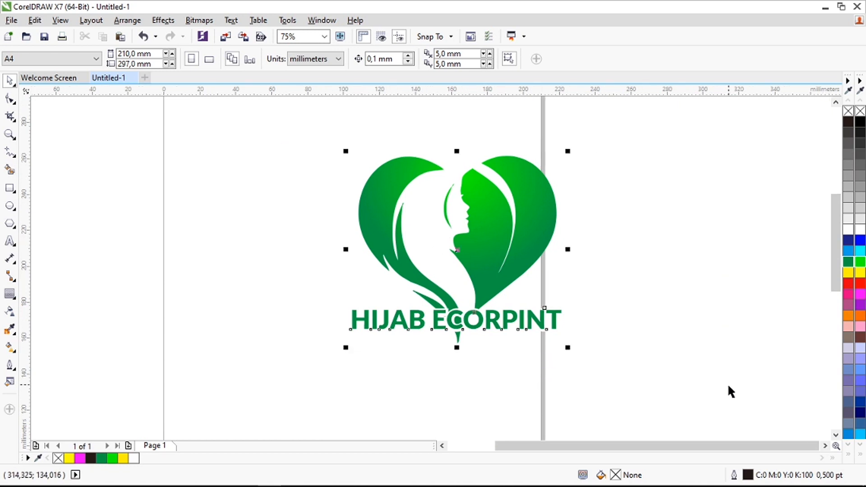
left_click(666, 354)
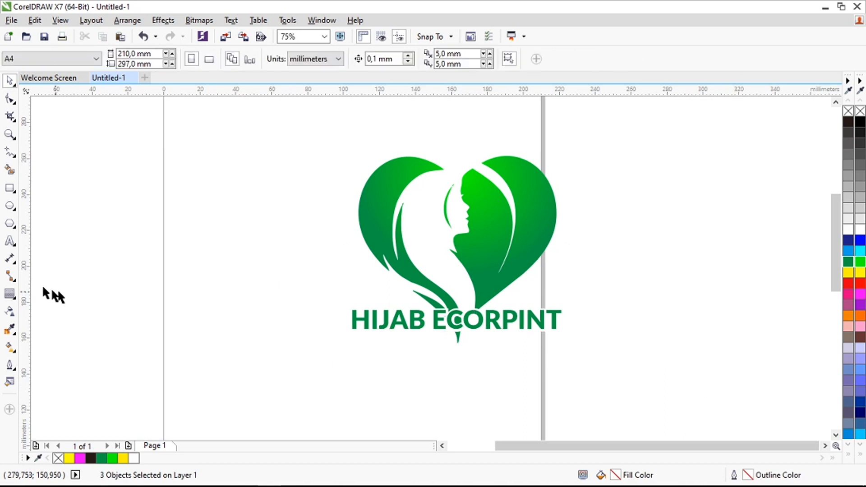
Step: Add the contact phone number in Lato Black, about 80 mm wide, centred beneath the HIJAB ECORPINT text
left_click(380, 336)
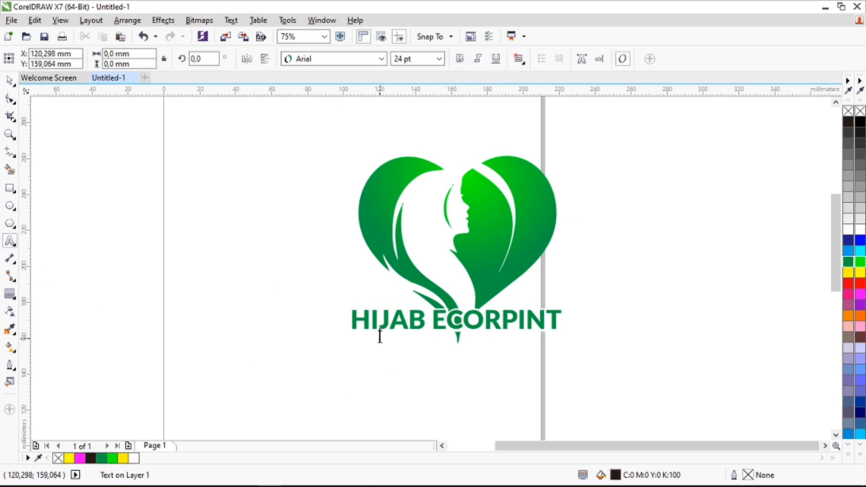
type("a8222")
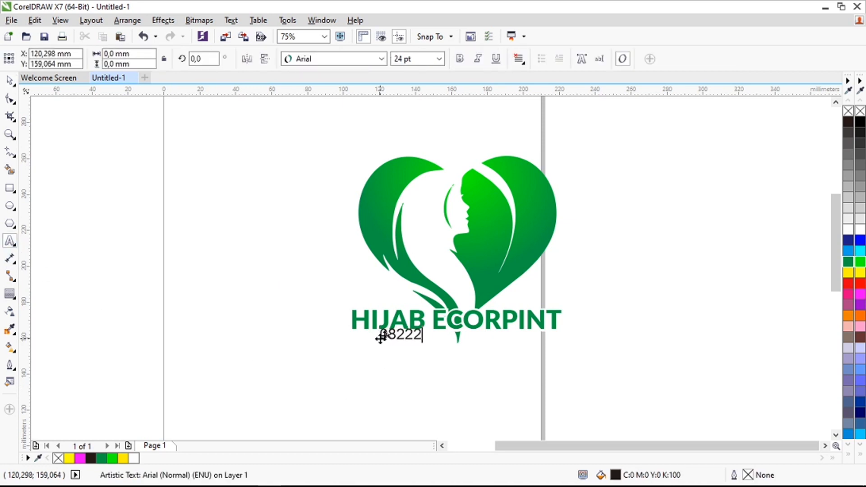
type("0")
left_click(375, 91)
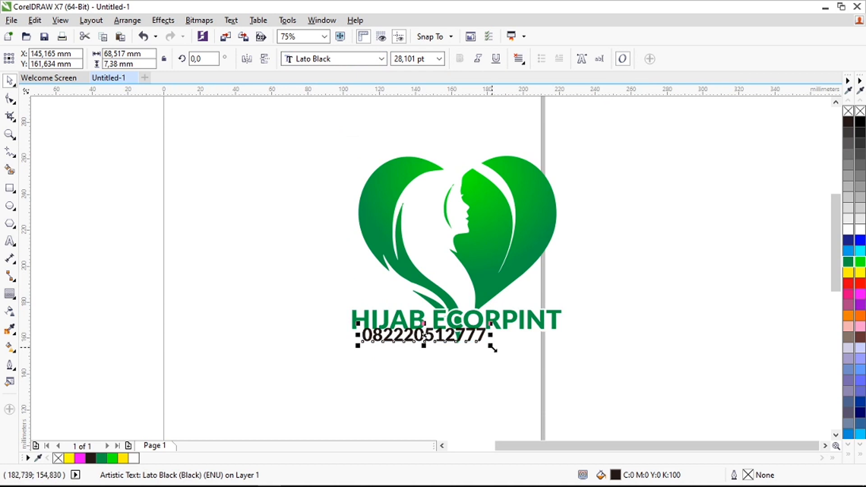
left_click_drag(492, 347, 512, 355)
left_click_drag(476, 334, 497, 340)
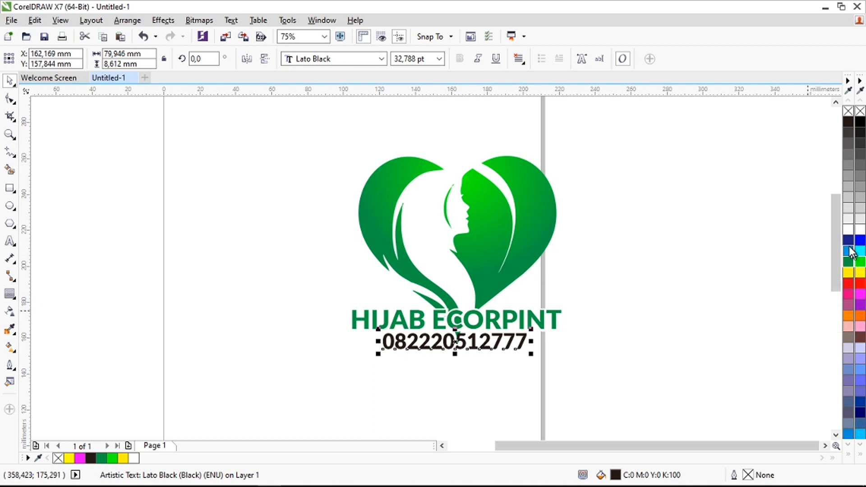
left_click(693, 231)
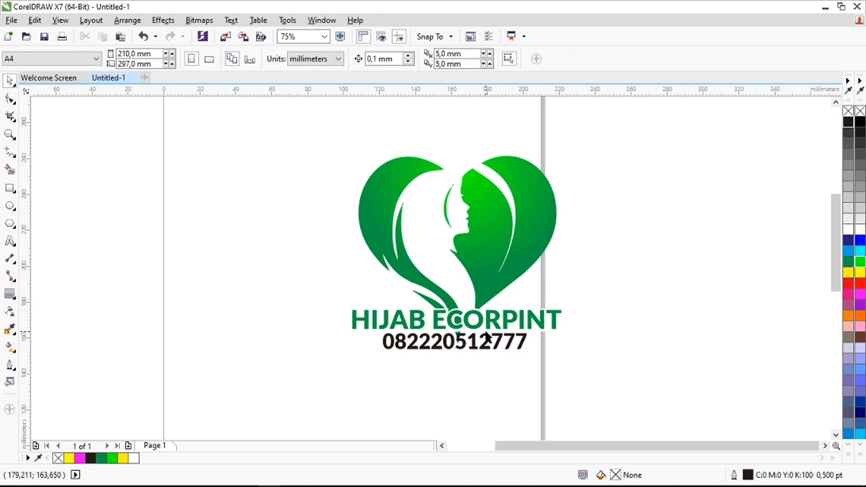
Step: Switch to the browser and look through the "muslimah hijab vector" image results for further hijab logo designs
key("alt+Tab")
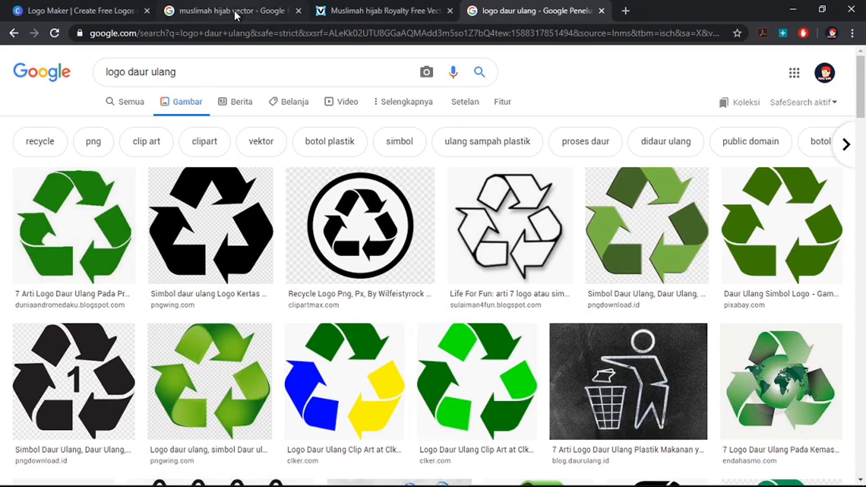
left_click(234, 10)
scroll(344, 300, "down", 7)
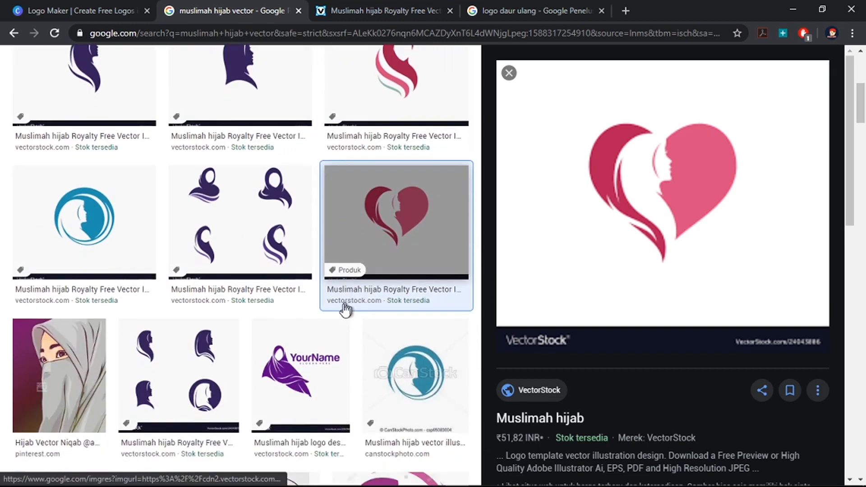
scroll(213, 349, "down", 6)
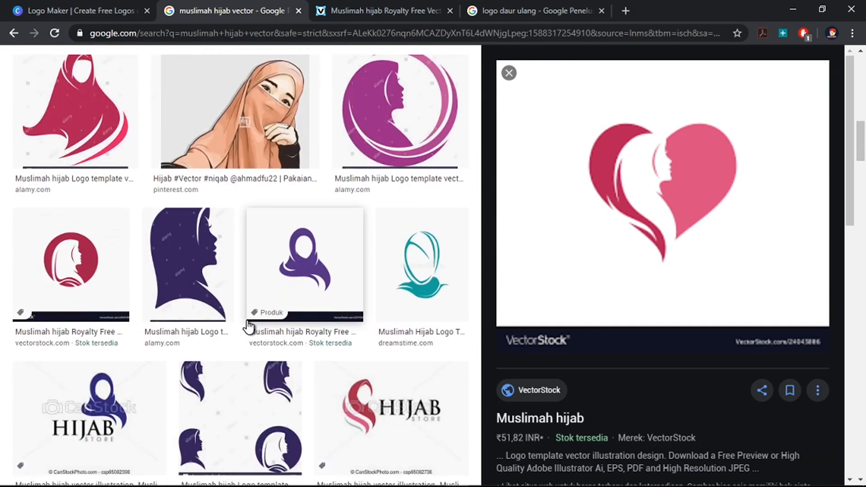